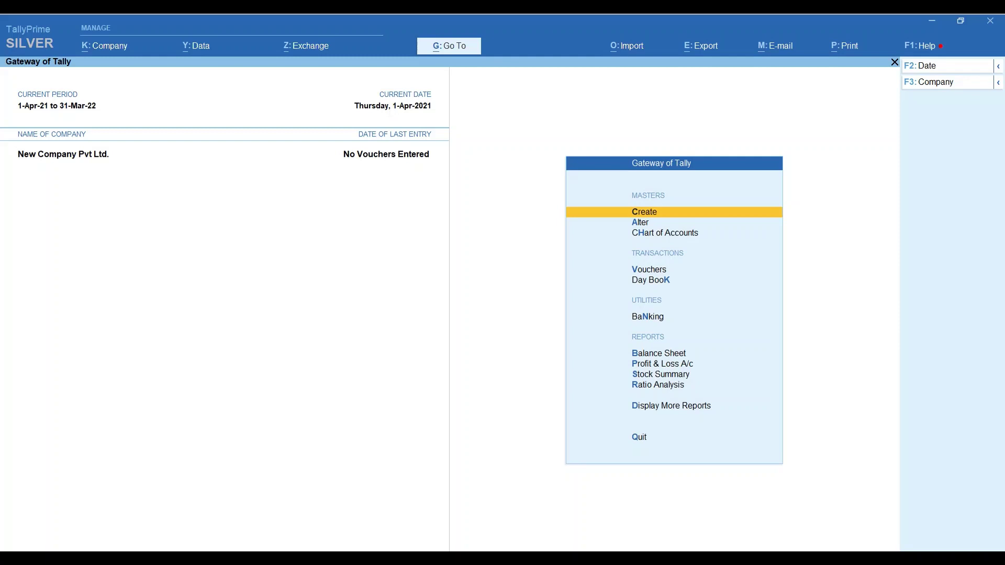
# Open voucher entry for New Company Pvt Ltd.
pyautogui.press('Down')
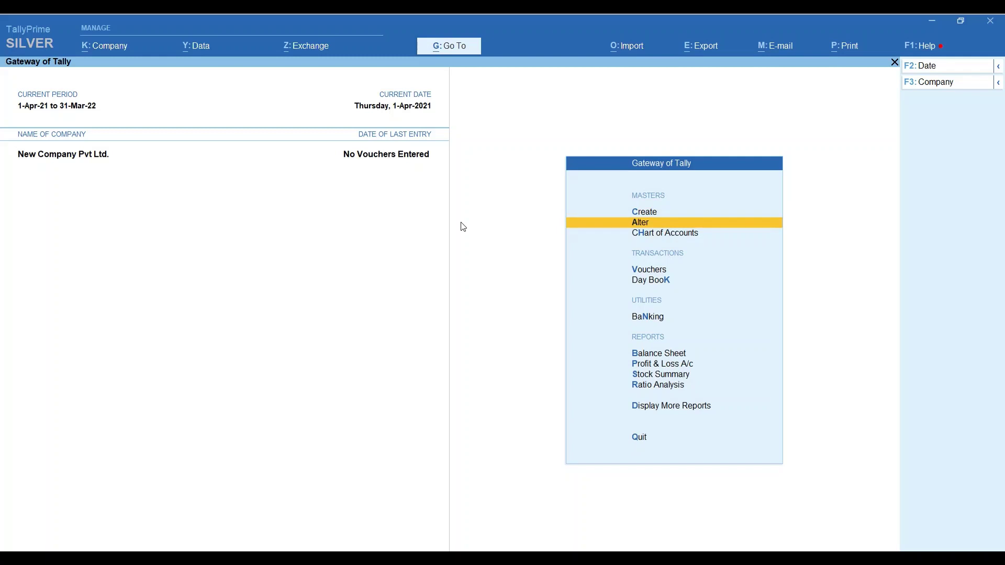
pyautogui.press('Up')
pyautogui.press('Up')
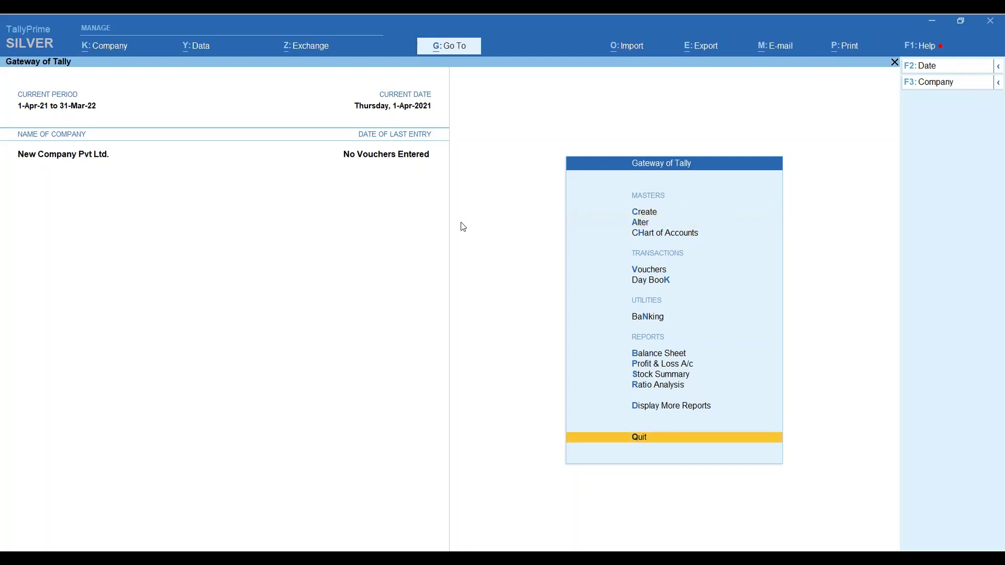
pyautogui.press('Up')
pyautogui.press('Up')
pyautogui.press('Up')
pyautogui.press('Up')
pyautogui.press('Up')
pyautogui.press('Up')
pyautogui.press('Up')
pyautogui.press('Up')
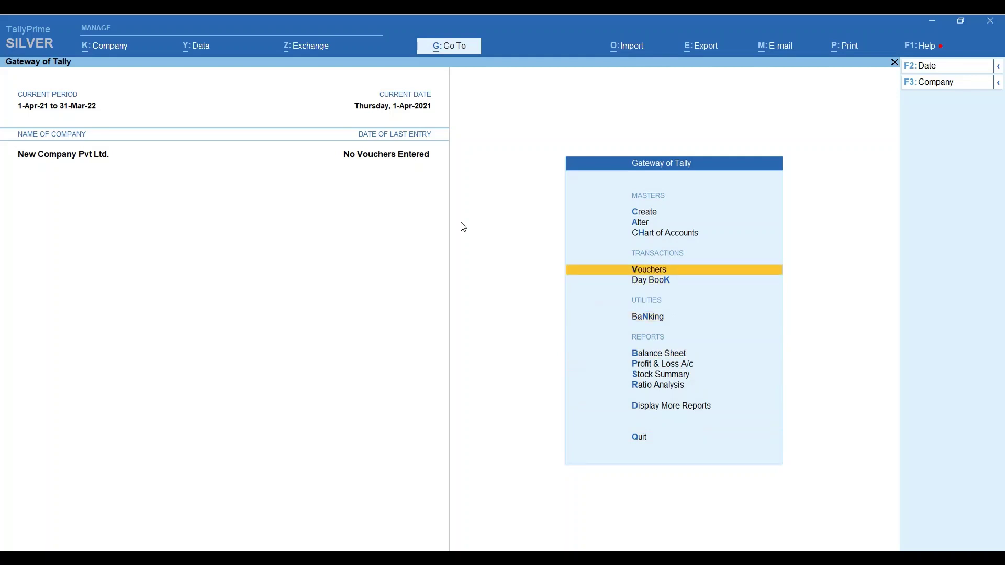
pyautogui.press('Return')
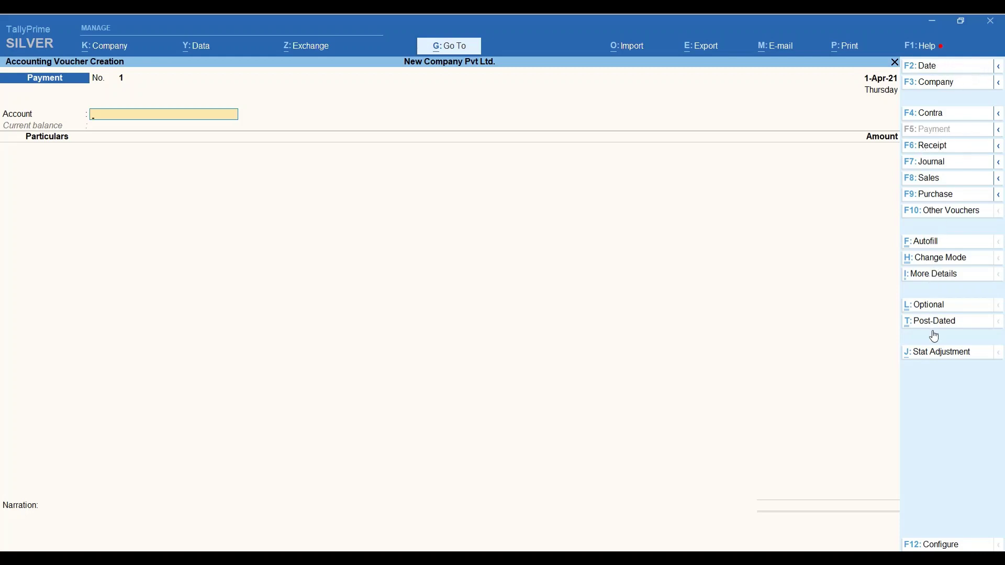
# Examine the additional options grouped under date, company and each voucher type, from Contra through Purchase.
pyautogui.click(999, 72)
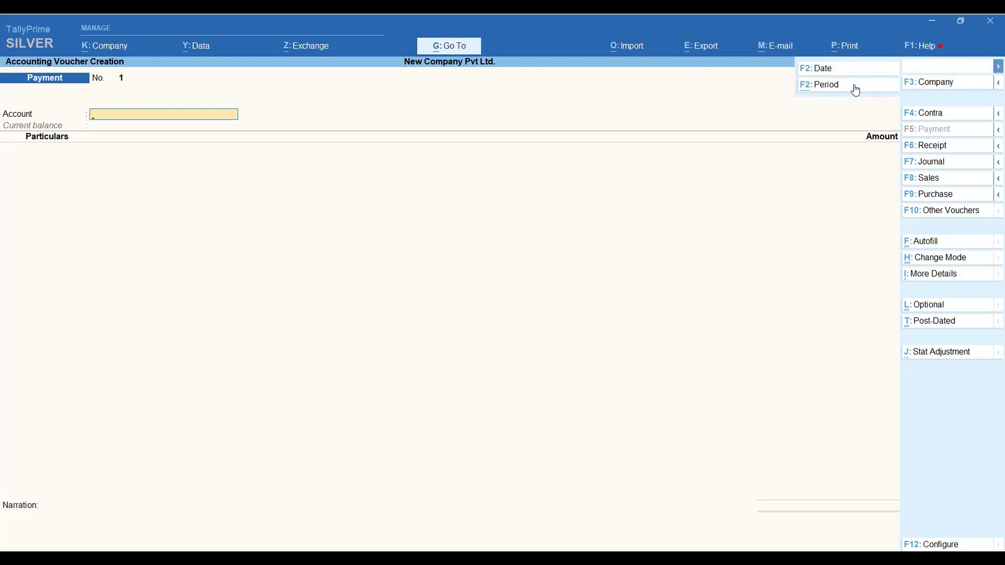
pyautogui.click(939, 93)
pyautogui.click(998, 83)
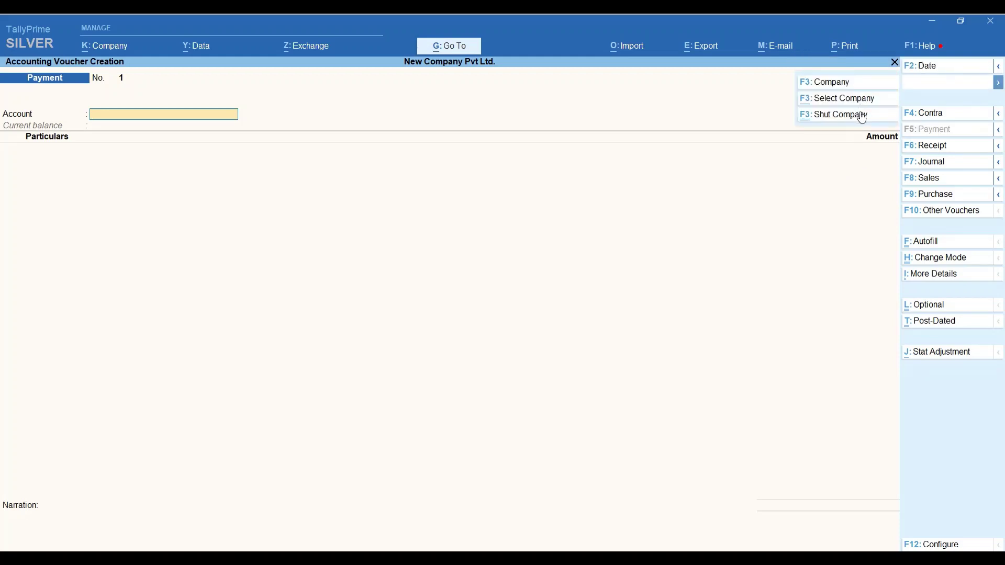
pyautogui.click(937, 95)
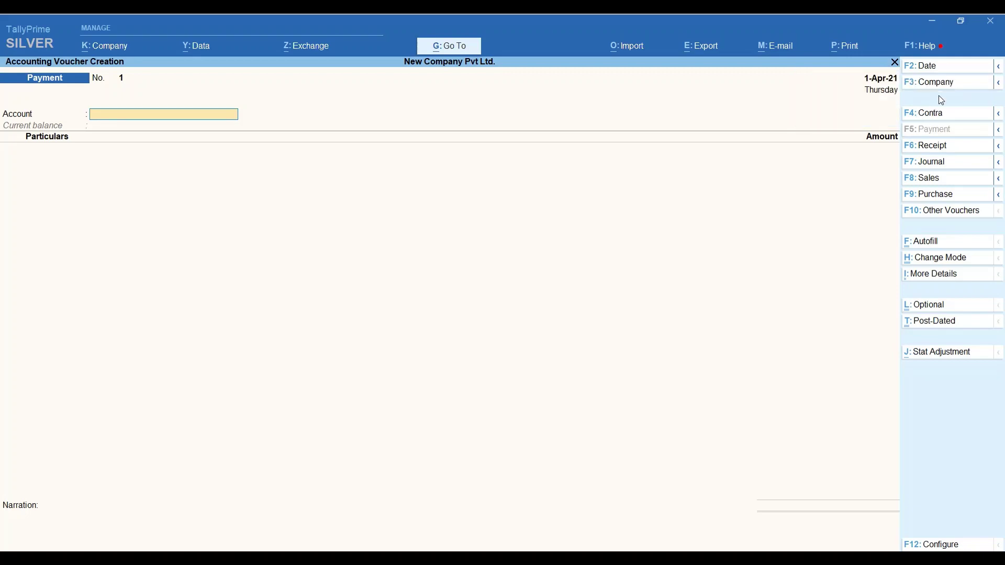
pyautogui.click(999, 114)
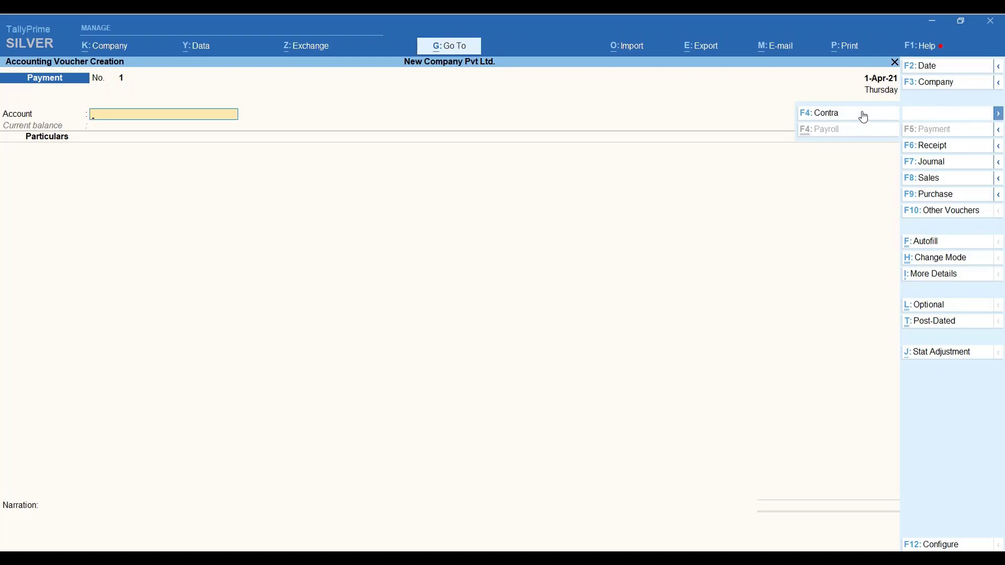
pyautogui.click(947, 96)
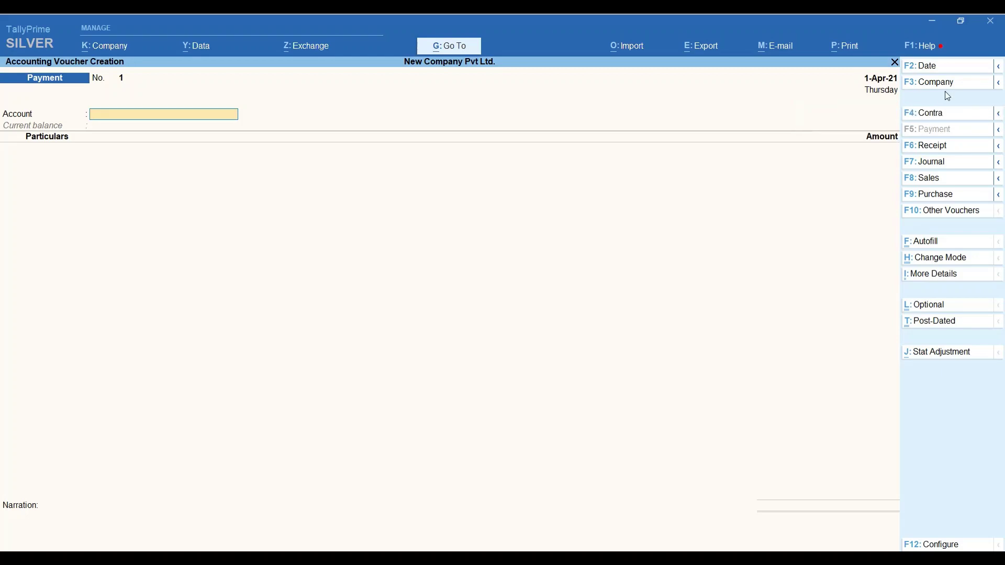
pyautogui.click(999, 149)
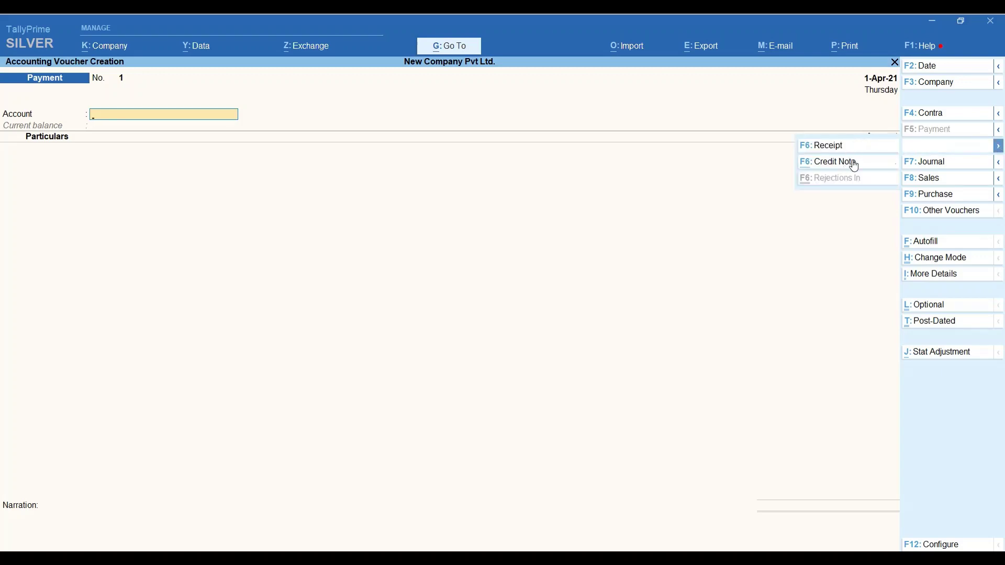
pyautogui.click(999, 131)
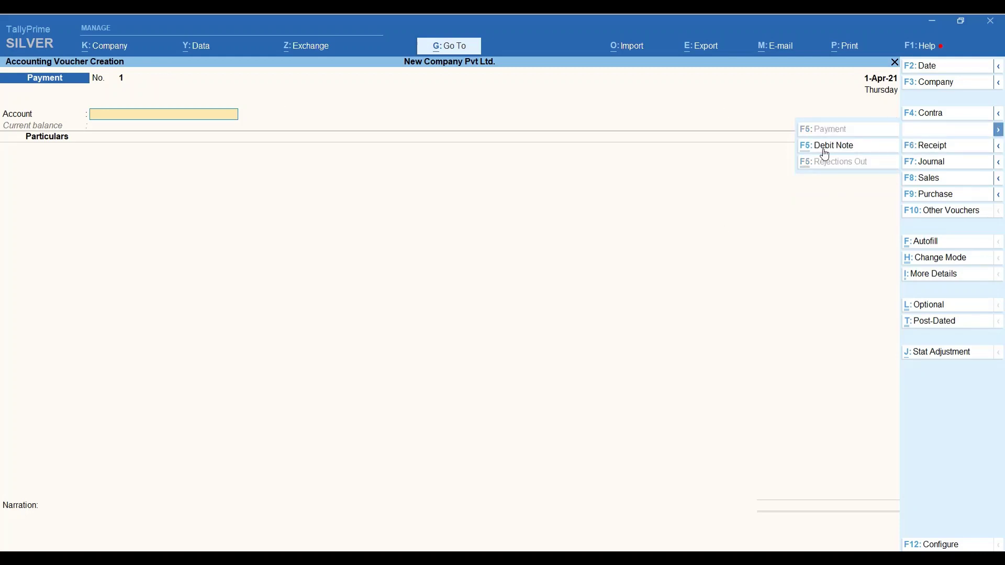
pyautogui.click(1000, 165)
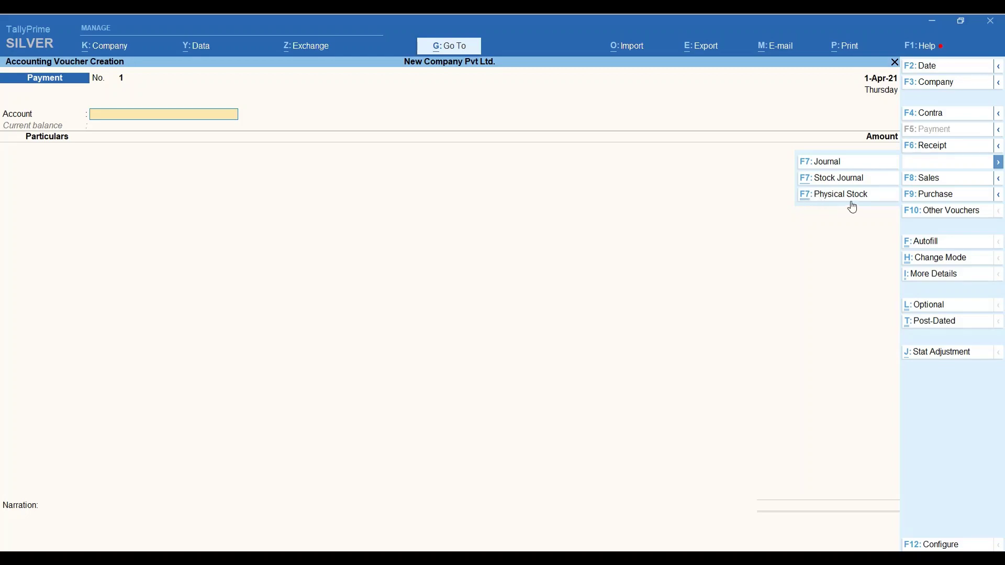
pyautogui.click(1001, 184)
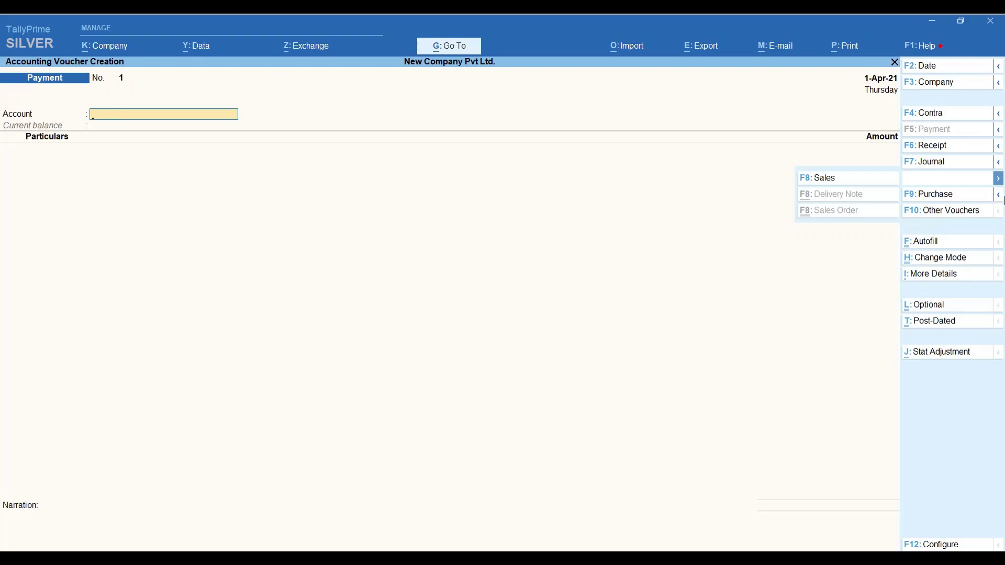
pyautogui.moveTo(936, 202)
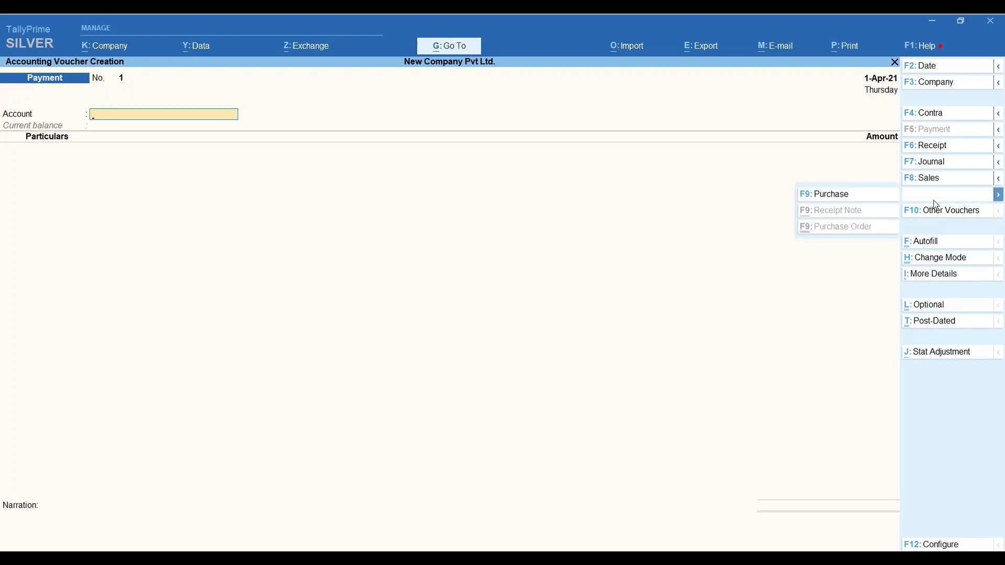
# Examine the complete list of accounting and inventory voucher types, then return to the payment voucher.
pyautogui.click(960, 210)
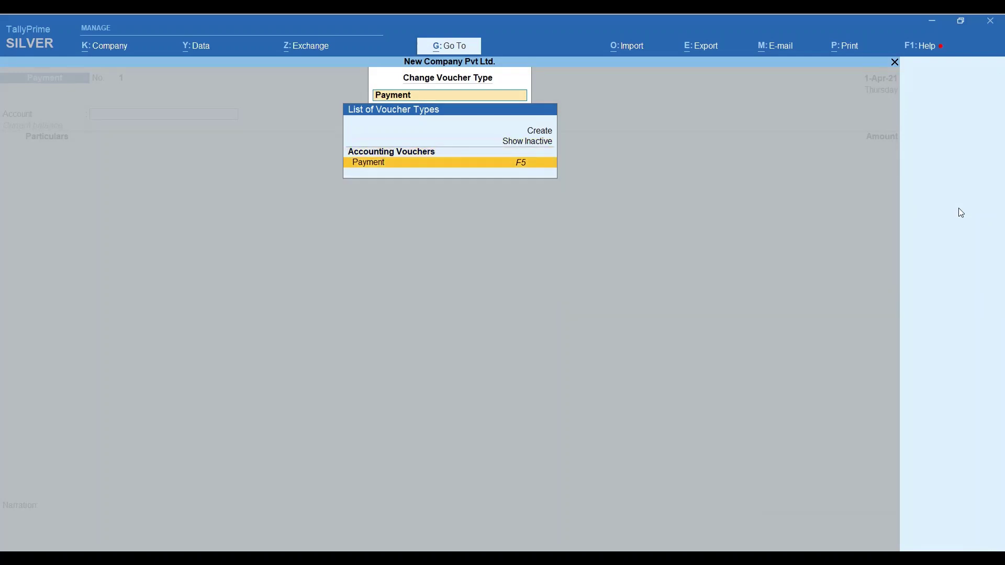
pyautogui.press('BackSpace')
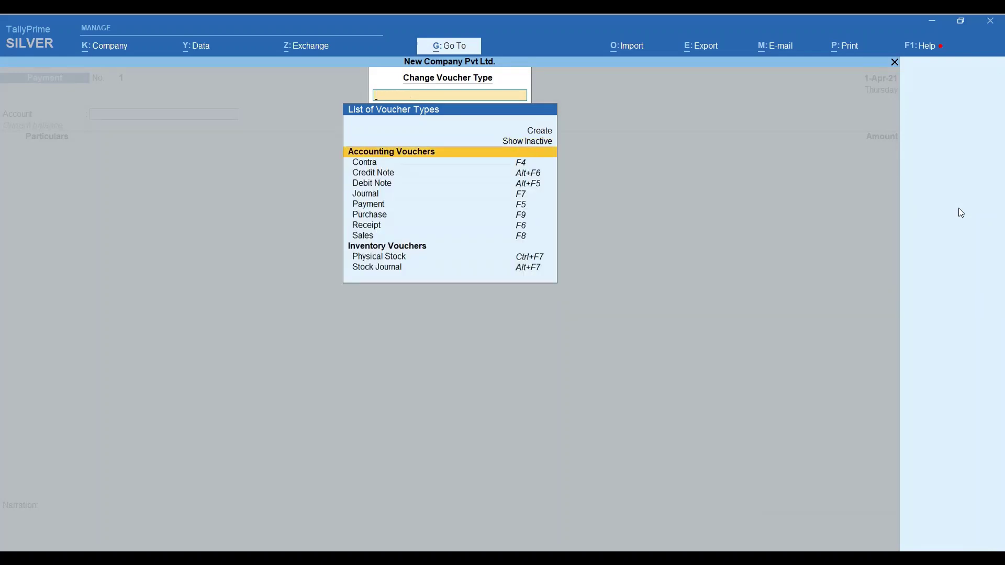
pyautogui.press('Down')
pyautogui.press('Down')
pyautogui.press('Down')
pyautogui.press('Down')
pyautogui.press('Down')
pyautogui.press('Down')
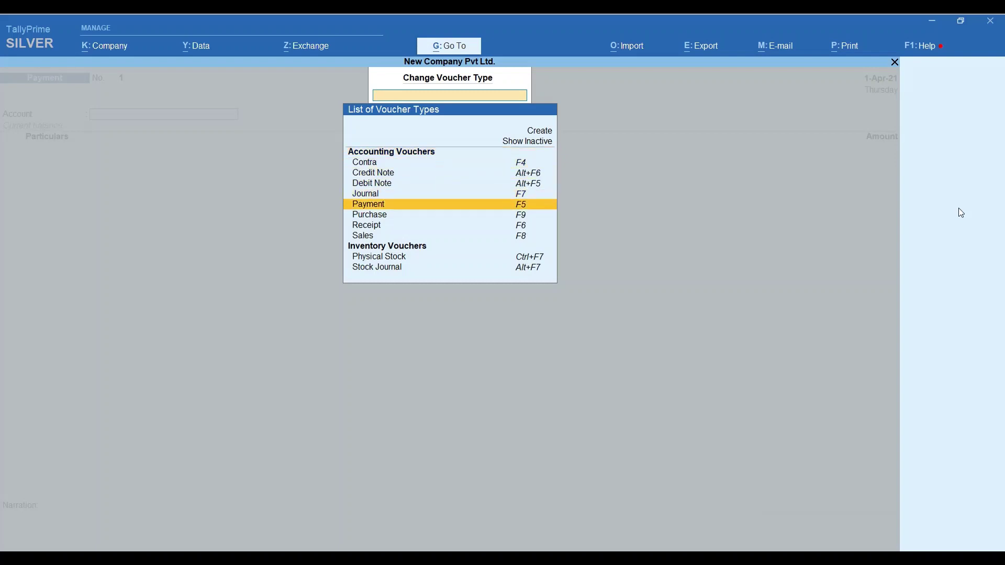
pyautogui.press('Escape')
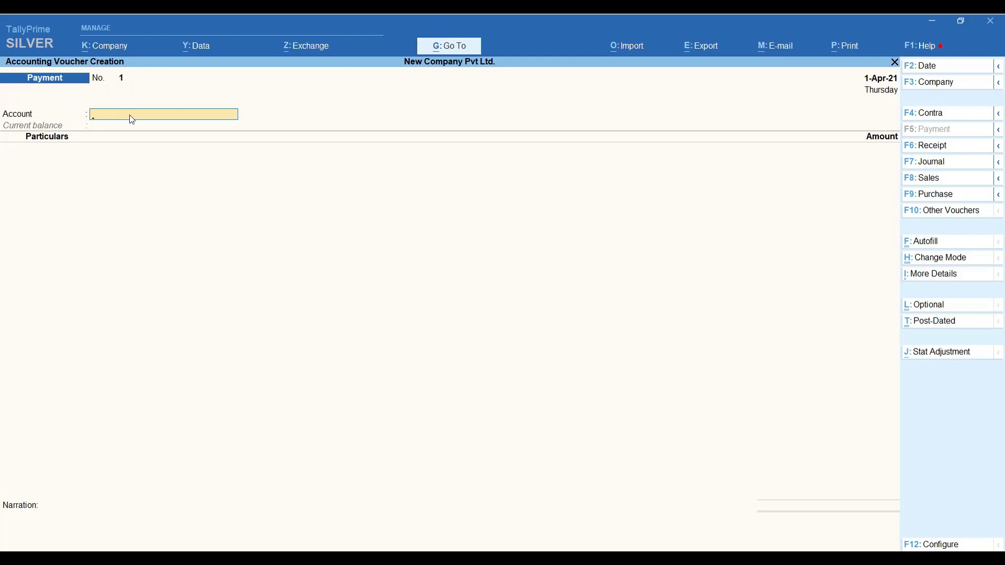
# Set the payment voucher's account to the Pnb bank ledger.
pyautogui.write('C')
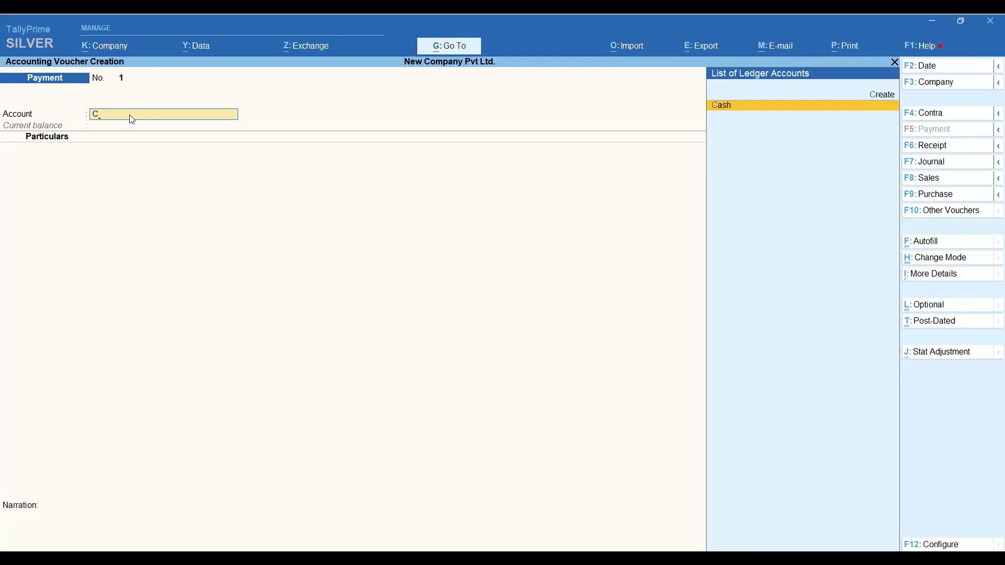
pyautogui.press('BackSpace')
pyautogui.write('P')
pyautogui.press('Return')
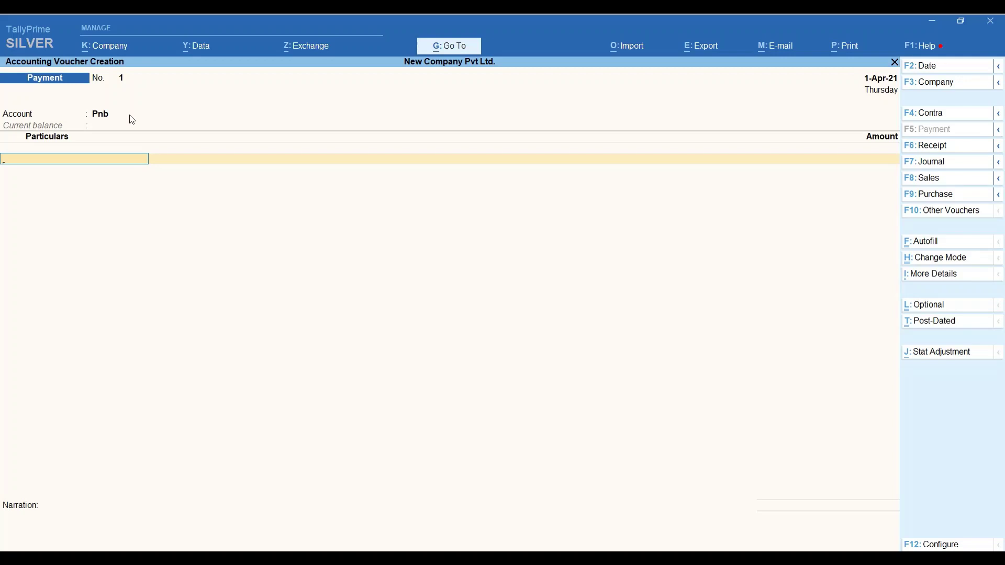
# Add the Laptop ledger to the payment particulars with an amount of 40,000 and end the list of entries.
pyautogui.write('L')
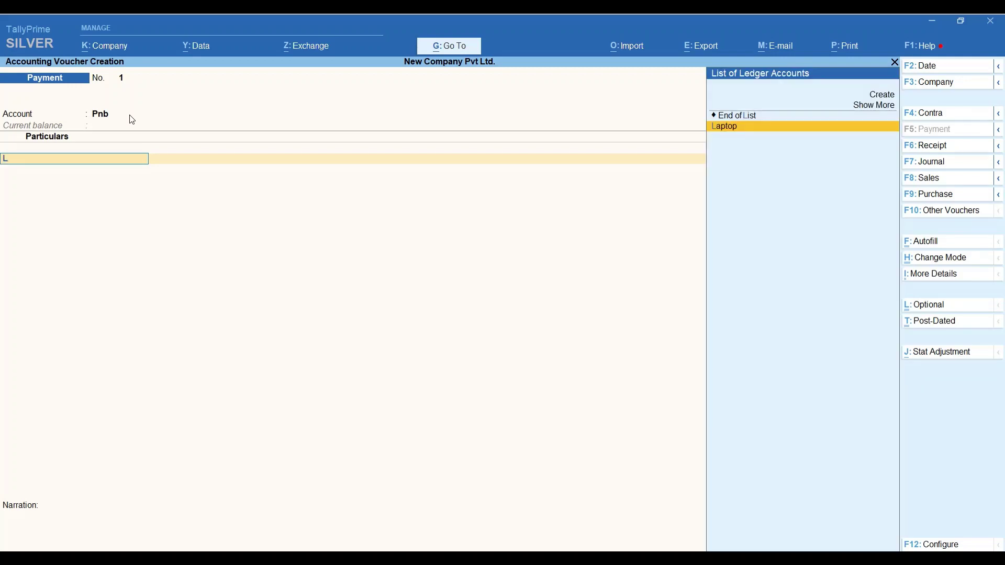
pyautogui.write('apt')
pyautogui.press('Return')
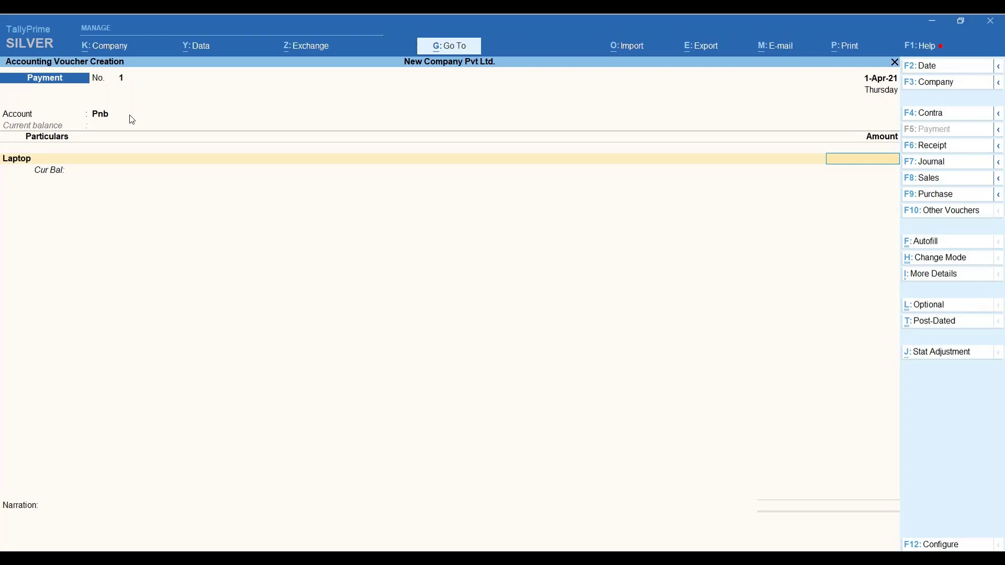
pyautogui.write('400000')
pyautogui.press('Return')
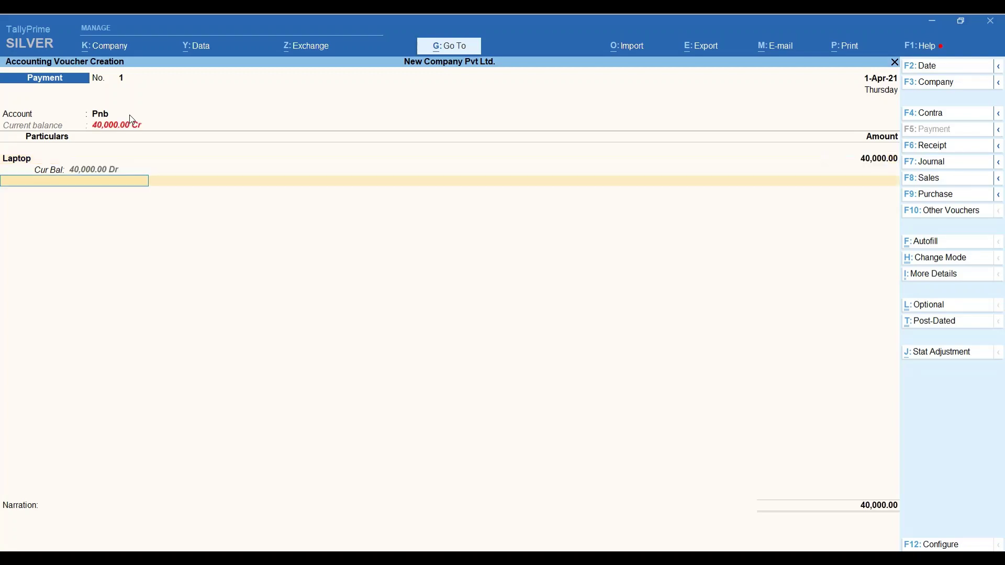
pyautogui.press('Return')
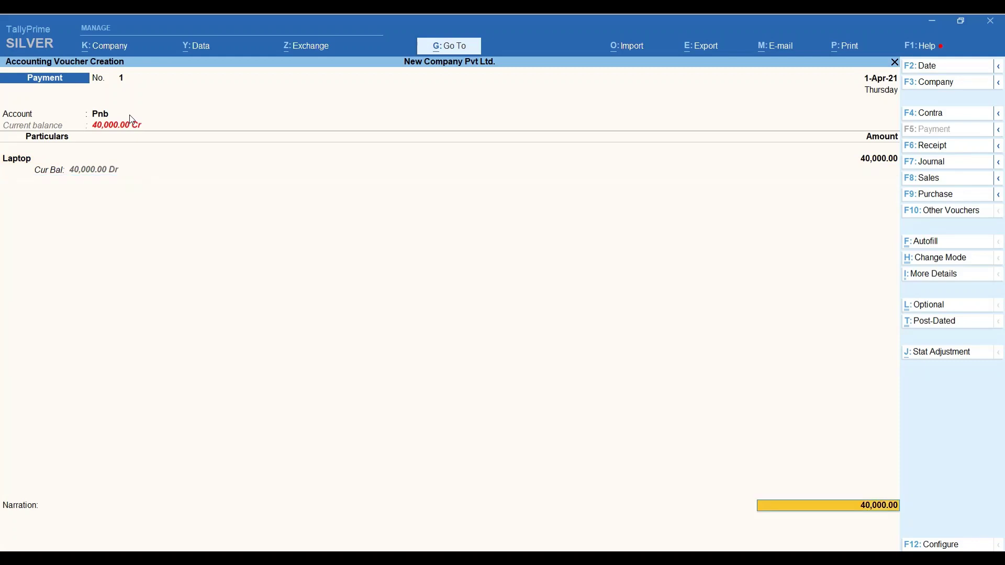
# Allocate the Pnb payment as a cheque with range Not Applicable and instrument number 123456, keeping the default date.
pyautogui.press('Return')
pyautogui.press('Return')
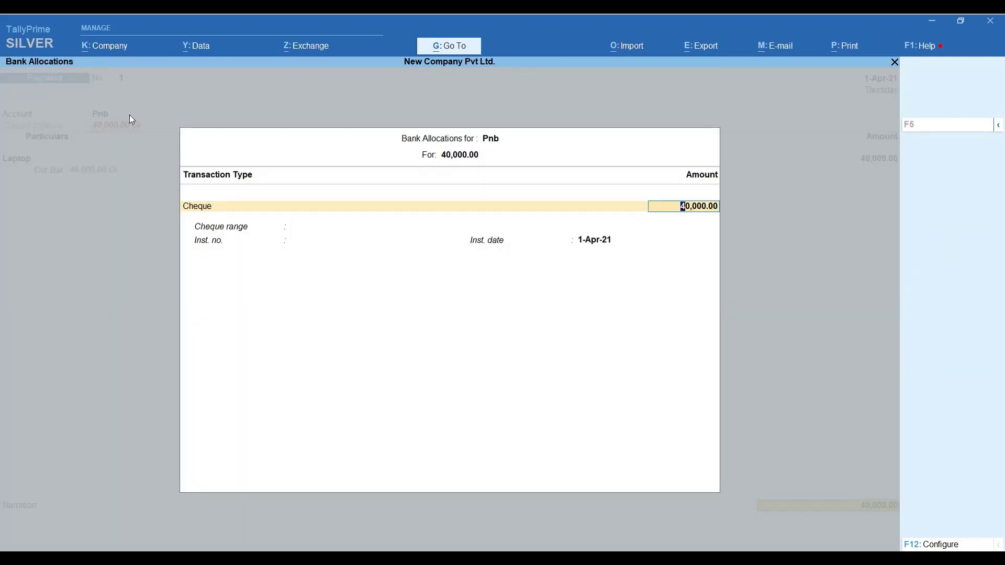
pyautogui.press('Return')
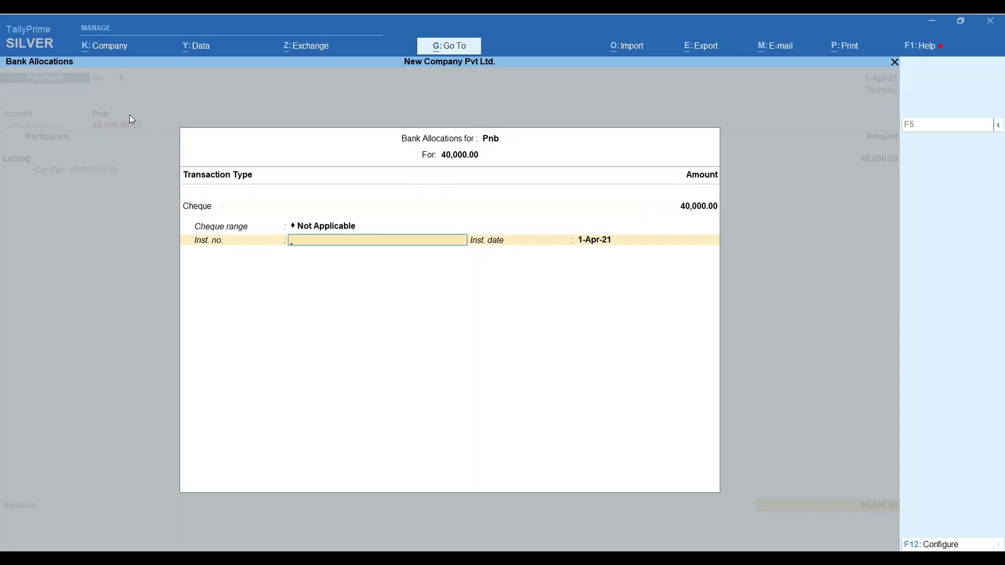
pyautogui.write('123456')
pyautogui.press('Return')
pyautogui.press('Return')
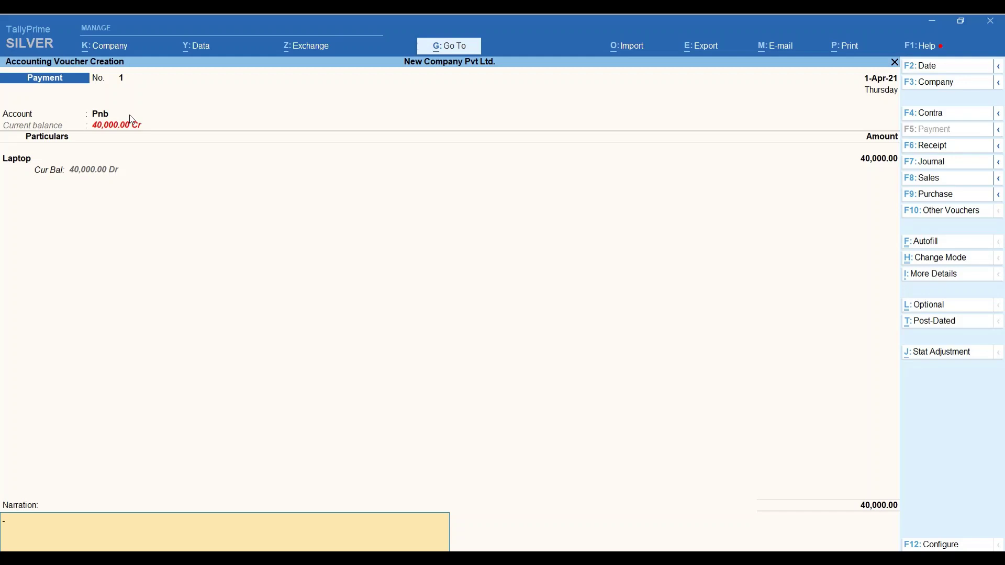
# Enter the narration "being amount of cheque no.123456 paid to abc trading company against bill no.01" and save the payment voucher.
pyautogui.write('being amount of cheque no.')
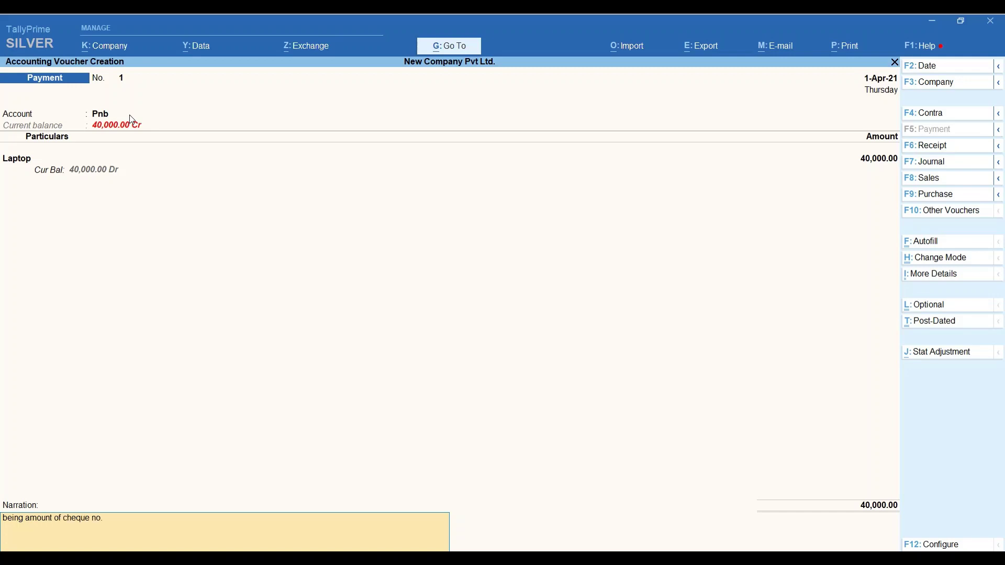
pyautogui.write('123456 paid to abc trdin')
pyautogui.press('BackSpace')
pyautogui.press('BackSpace')
pyautogui.press('BackSpace')
pyautogui.write('rading company')
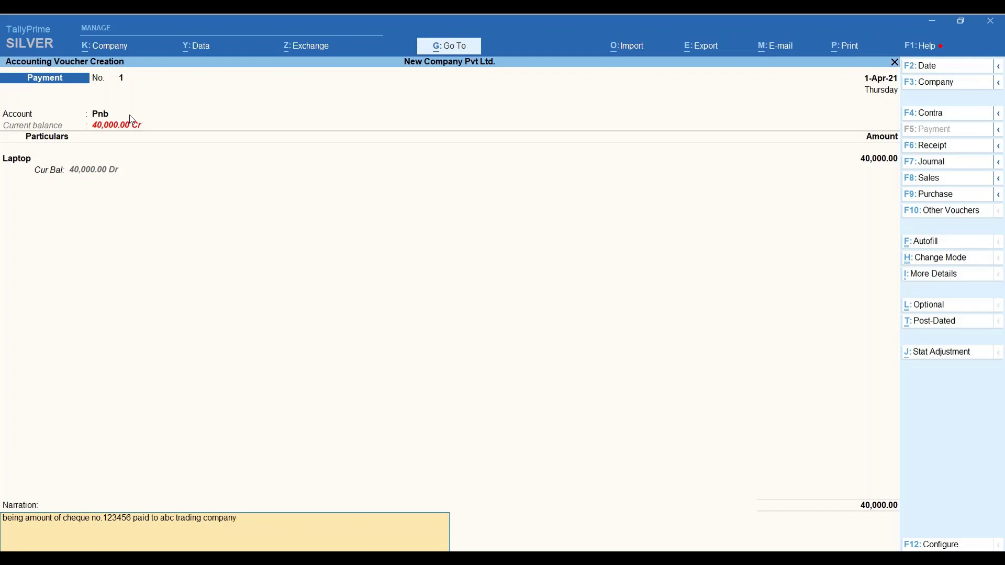
pyautogui.write(' against bill no.01')
pyautogui.press('Return')
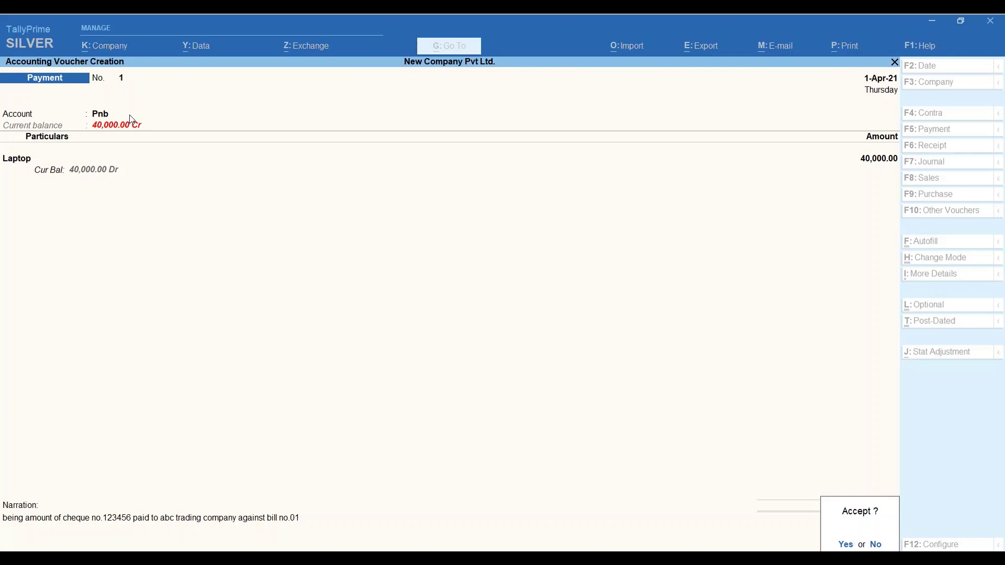
pyautogui.press('Return')
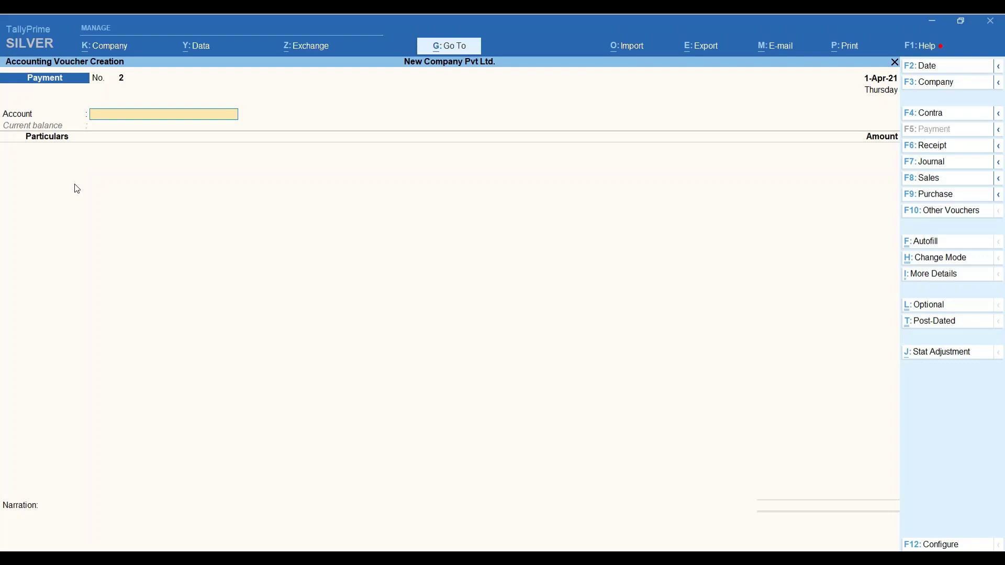
# Leave voucher entry and open the company's Balance Sheet report.
pyautogui.press('Escape')
pyautogui.press('Return')
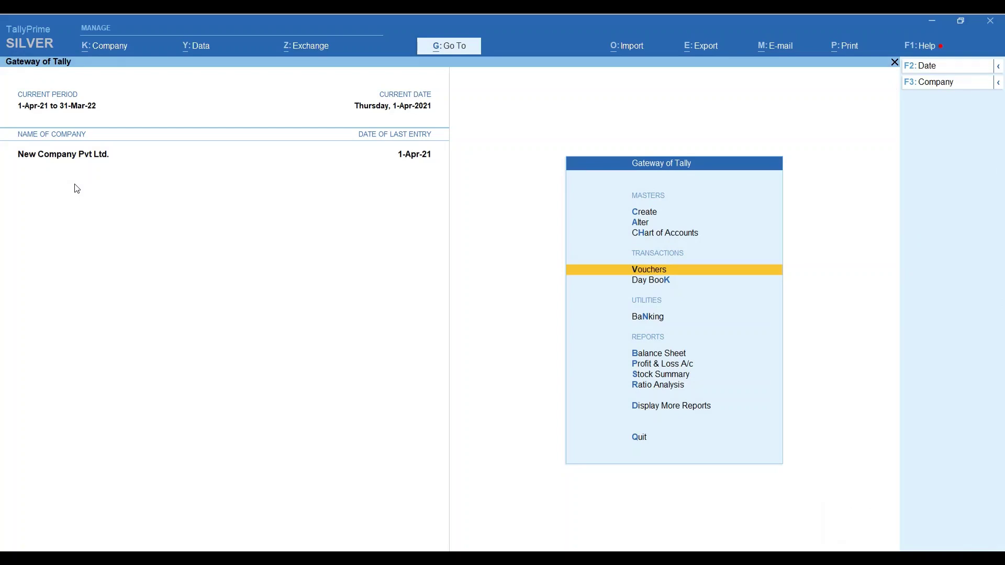
pyautogui.press('Down')
pyautogui.press('Down')
pyautogui.press('Down')
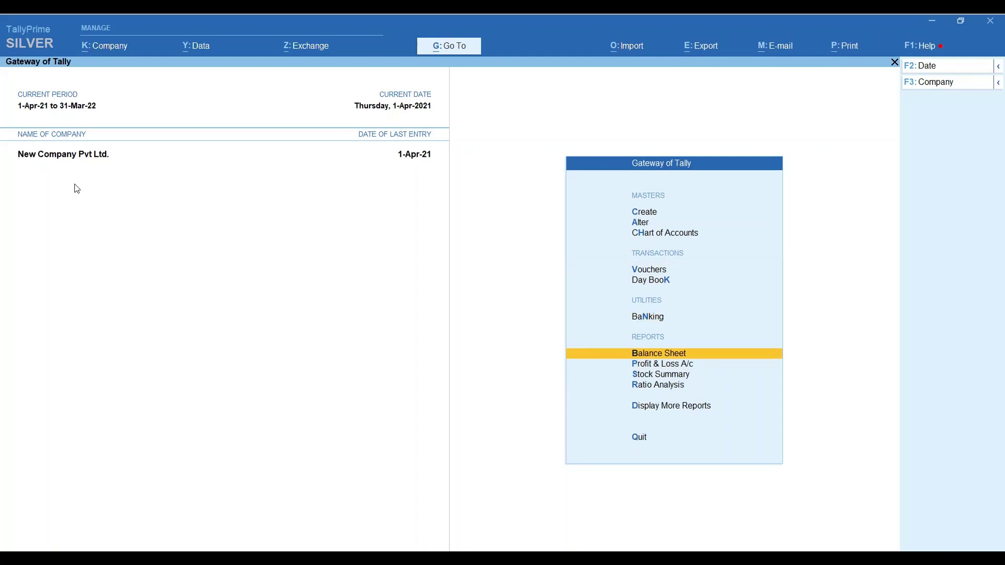
pyautogui.press('Return')
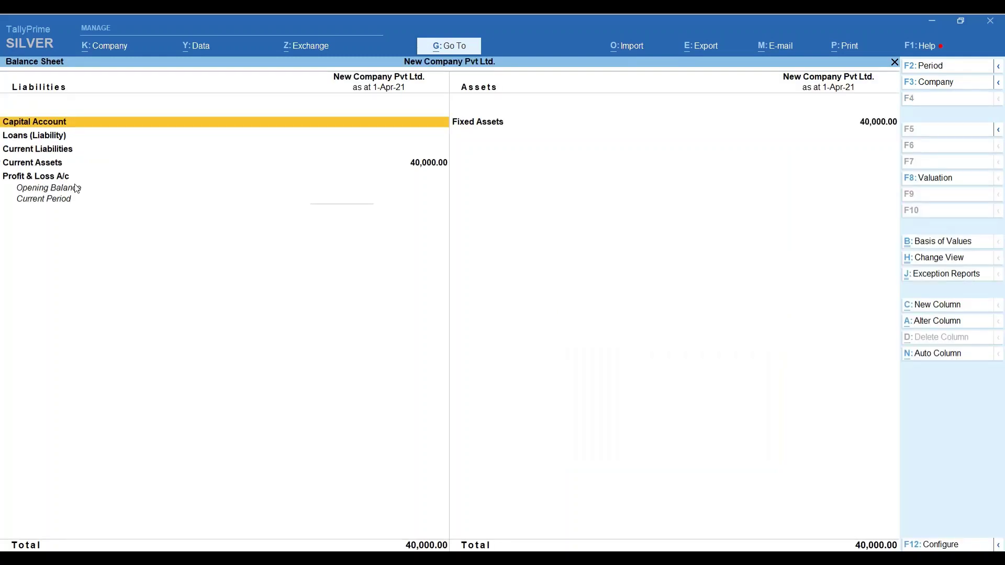
# Drill down from Current Assets through Bank Accounts to the Pnb ledger's April vouchers, and return to the Balance Sheet.
pyautogui.press('Down')
pyautogui.press('Down')
pyautogui.press('Down')
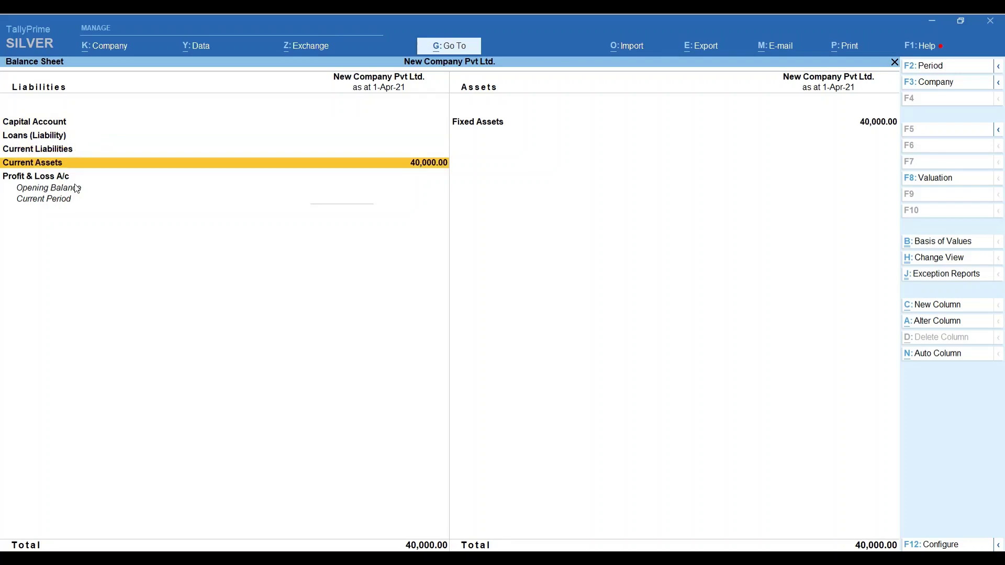
pyautogui.press('Return')
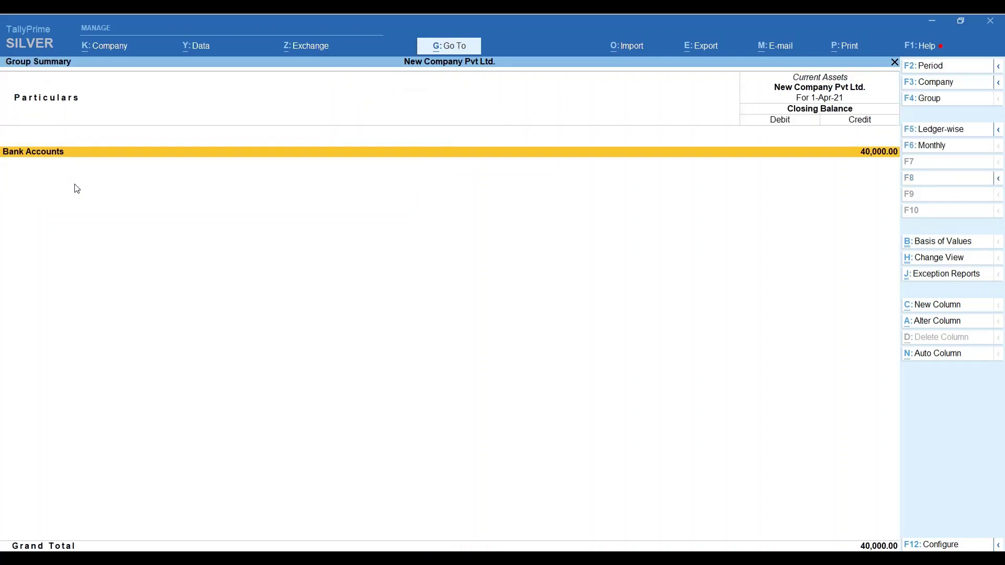
pyautogui.press('Return')
pyautogui.press('Return')
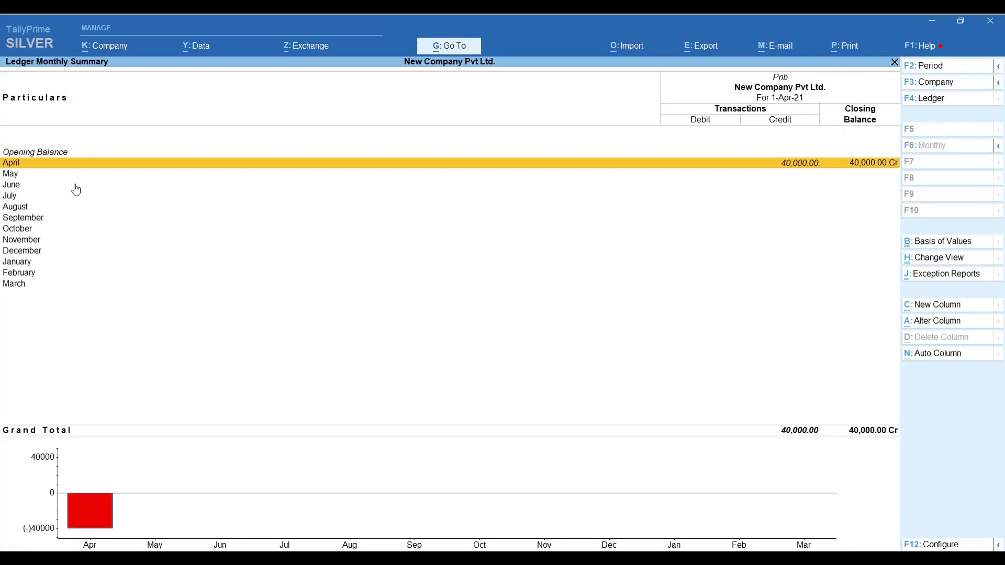
pyautogui.press('Return')
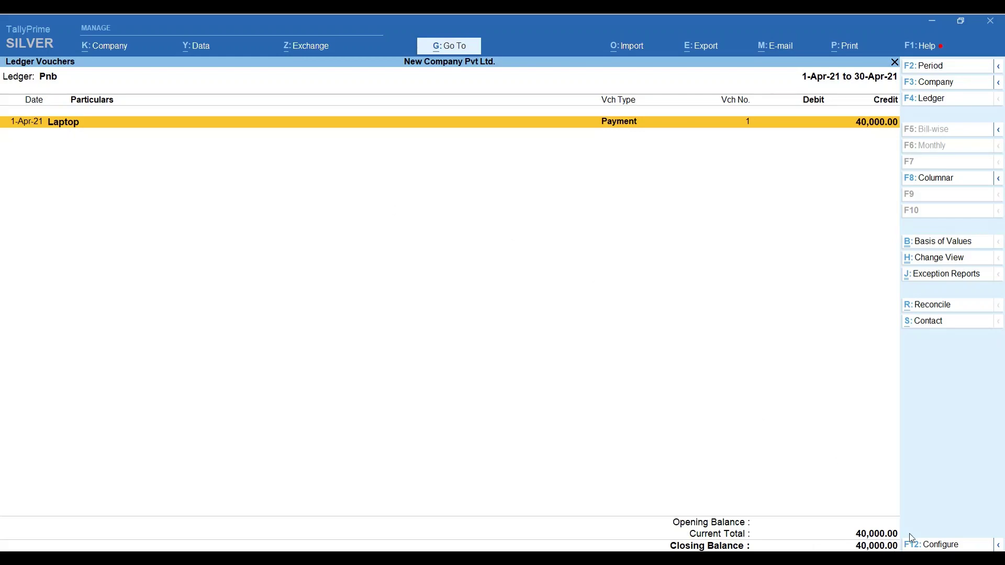
pyautogui.press('Escape')
pyautogui.press('Escape')
pyautogui.press('Escape')
pyautogui.press('Escape')
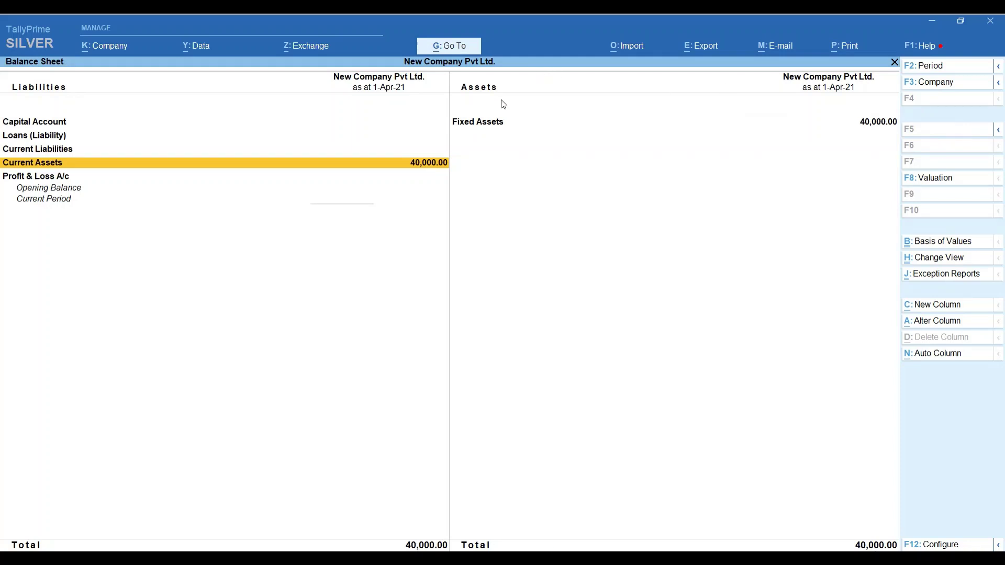
# Drill down from Fixed Assets to the Laptop ledger's April vouchers and return to the Balance Sheet.
pyautogui.press('Up')
pyautogui.press('Right')
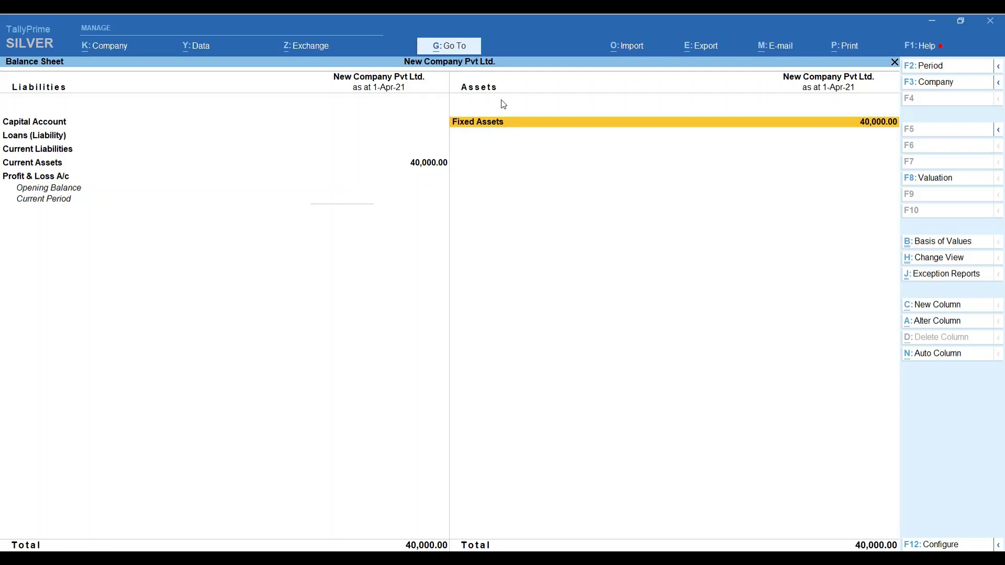
pyautogui.press('Return')
pyautogui.press('Return')
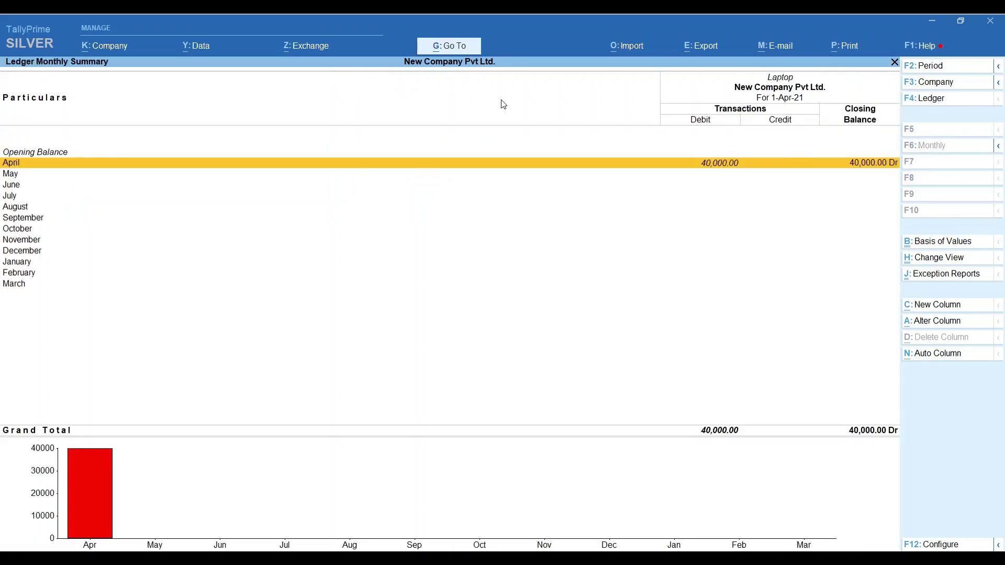
pyautogui.press('Return')
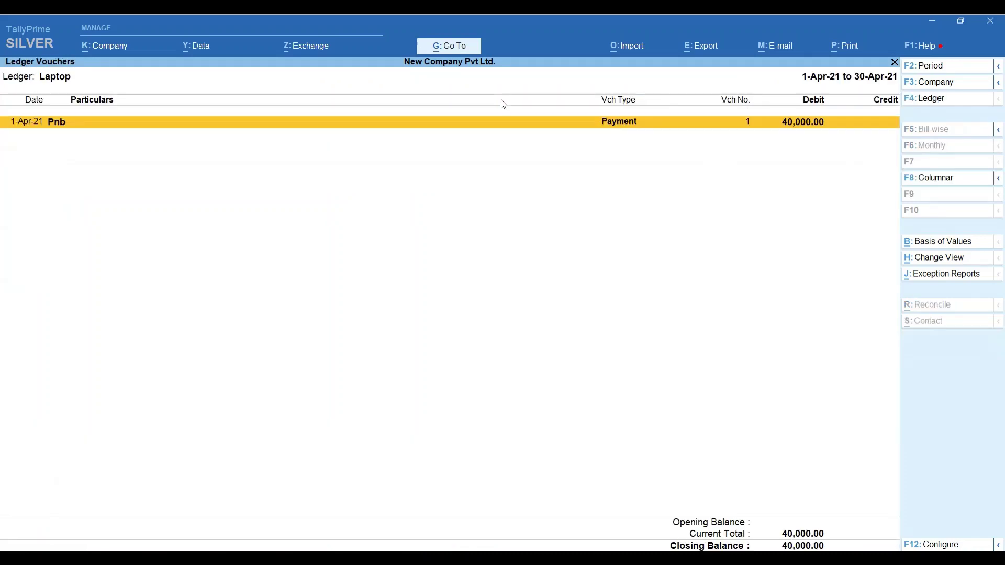
pyautogui.press('Escape')
pyautogui.press('Escape')
pyautogui.press('Escape')
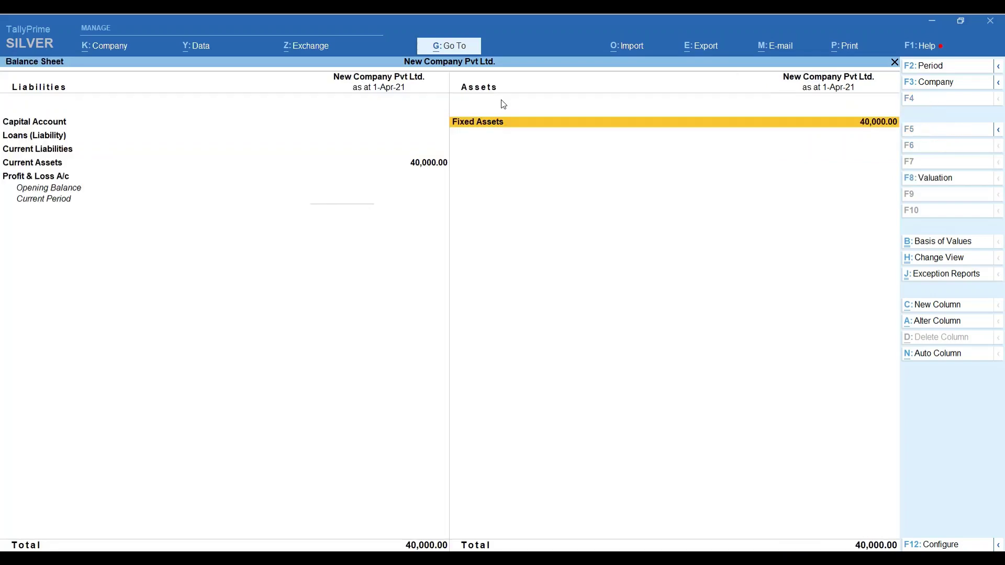
# Open the Profit & Loss A/c details from the liabilities side and return to the Balance Sheet.
pyautogui.press('Left')
pyautogui.press('Down')
pyautogui.press('Right')
pyautogui.press('Left')
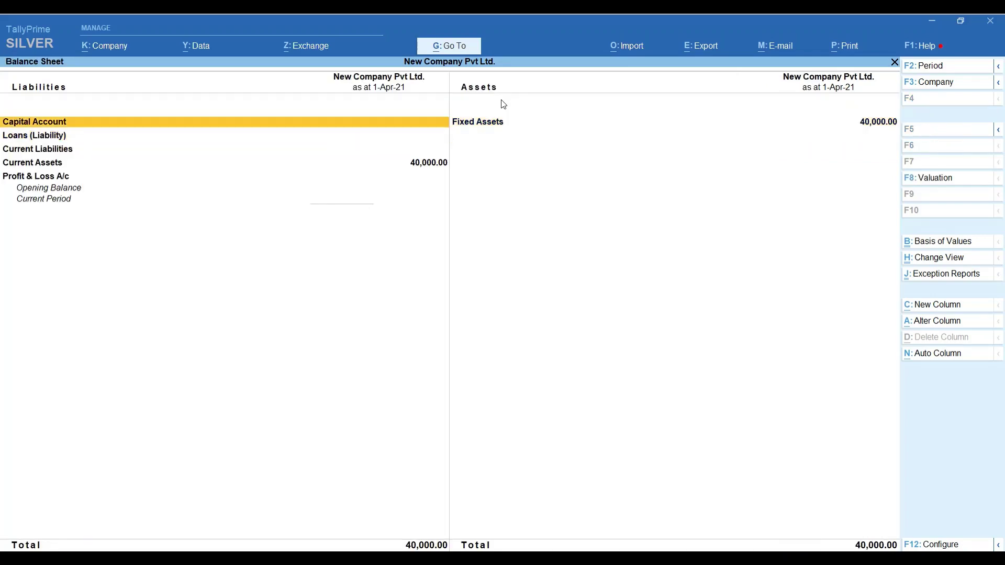
pyautogui.press('Down')
pyautogui.press('Down')
pyautogui.press('Down')
pyautogui.press('Down')
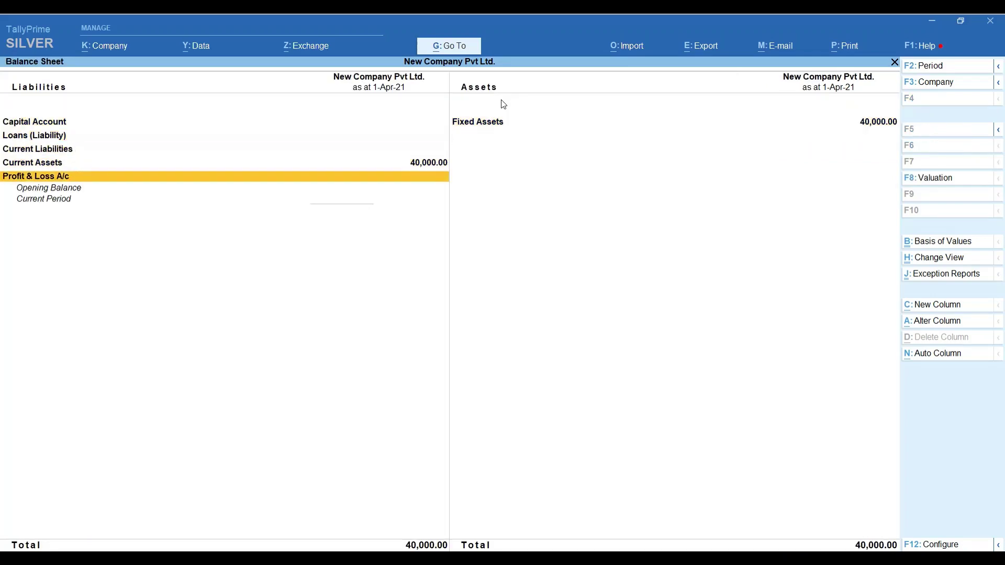
pyautogui.press('Return')
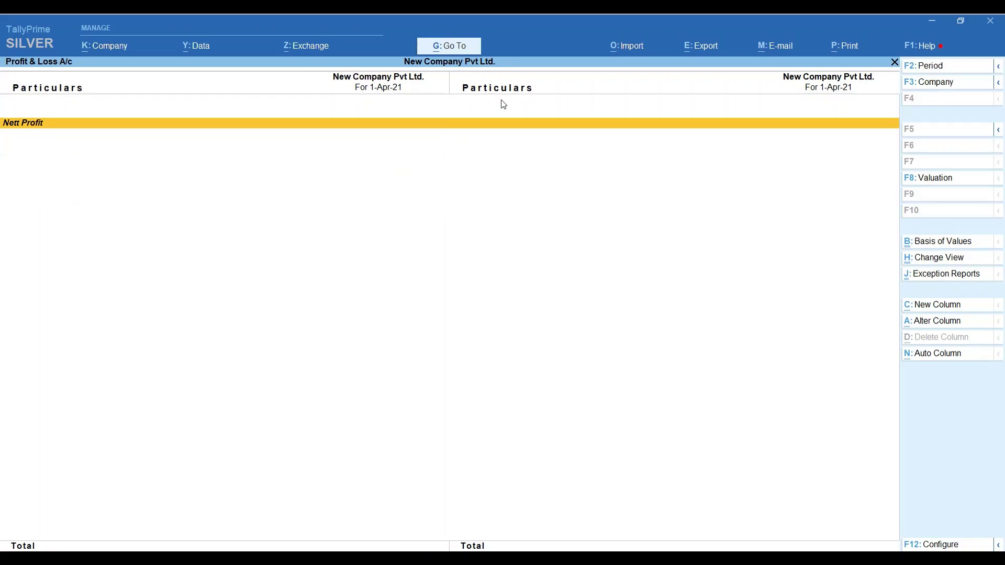
pyautogui.press('Escape')
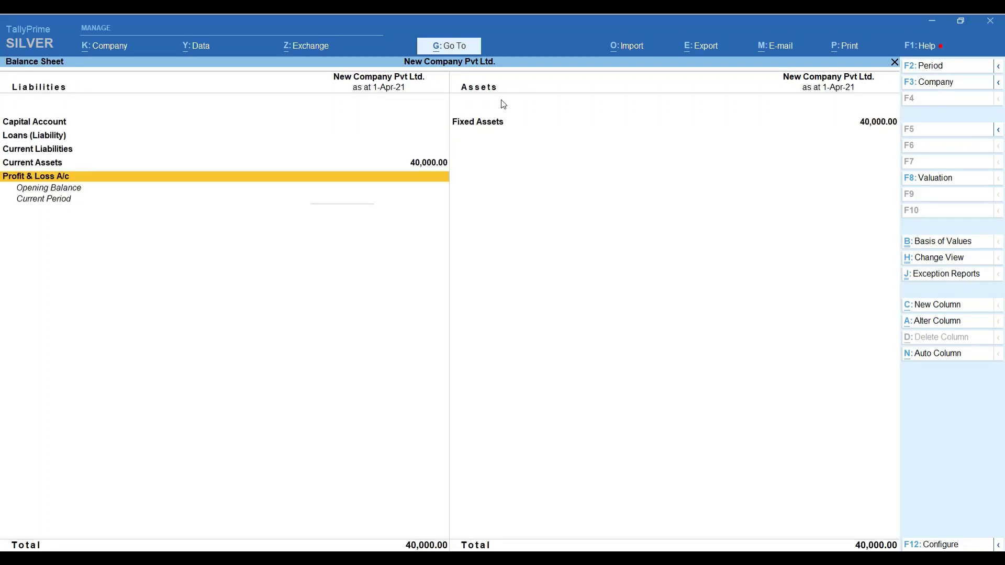
# Examine the liability heads against Fixed Assets on the Balance Sheet.
pyautogui.press('Up')
pyautogui.press('Up')
pyautogui.press('Up')
pyautogui.press('Up')
pyautogui.press('Down')
pyautogui.press('Right')
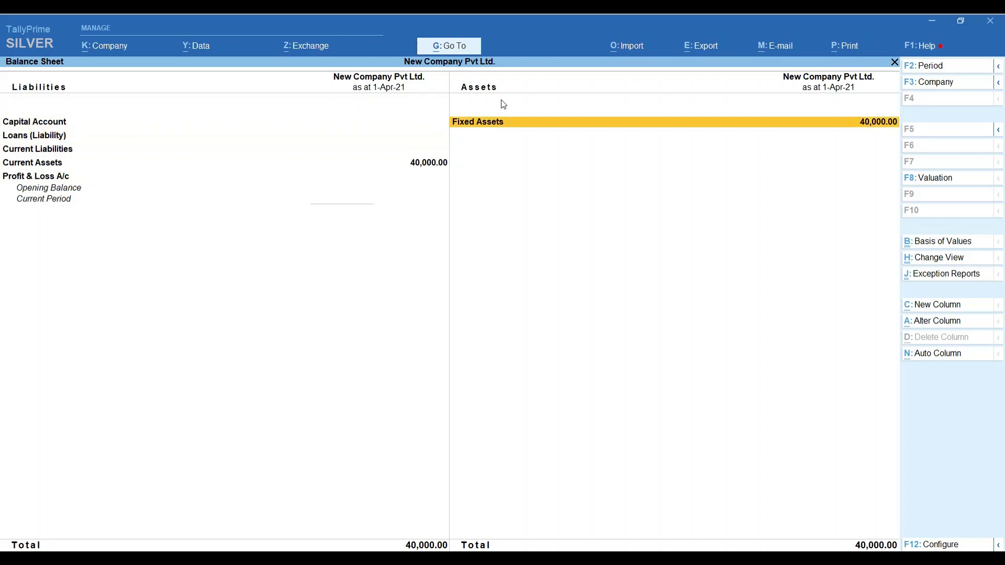
pyautogui.press('Left')
pyautogui.press('Down')
pyautogui.press('Down')
pyautogui.press('Down')
pyautogui.press('Right')
pyautogui.press('Left')
pyautogui.press('Down')
pyautogui.press('Down')
pyautogui.press('Down')
pyautogui.press('Down')
pyautogui.press('Up')
pyautogui.press('Up')
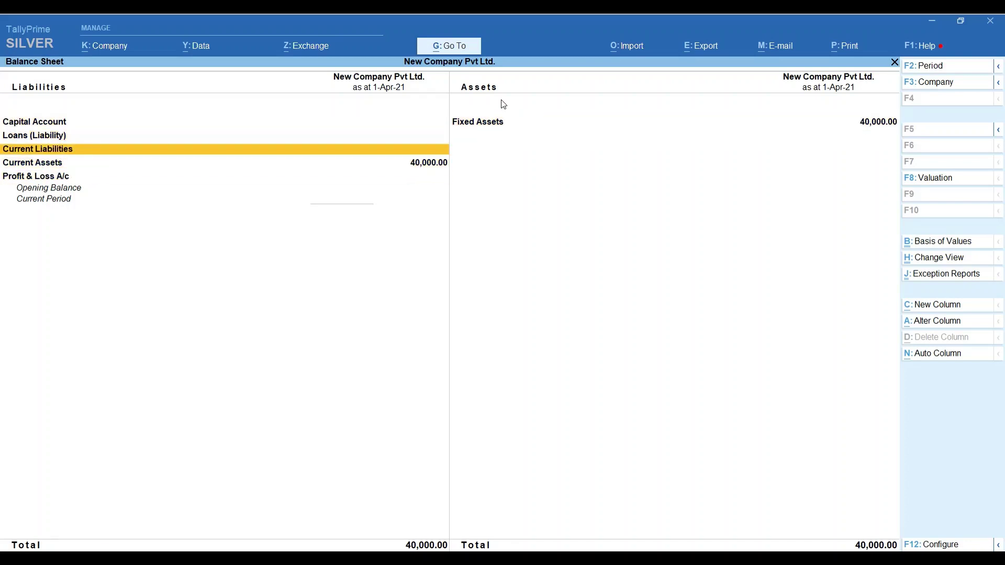
pyautogui.press('Up')
pyautogui.press('Right')
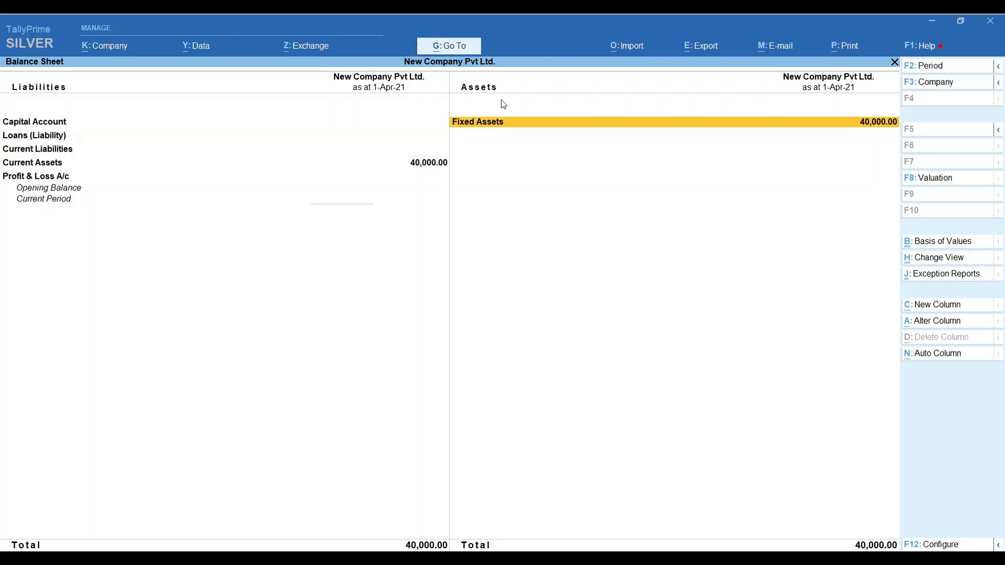
# Leave the Balance Sheet and start a Receipt voucher with Pnb as the account.
pyautogui.press('Escape')
pyautogui.press('Home')
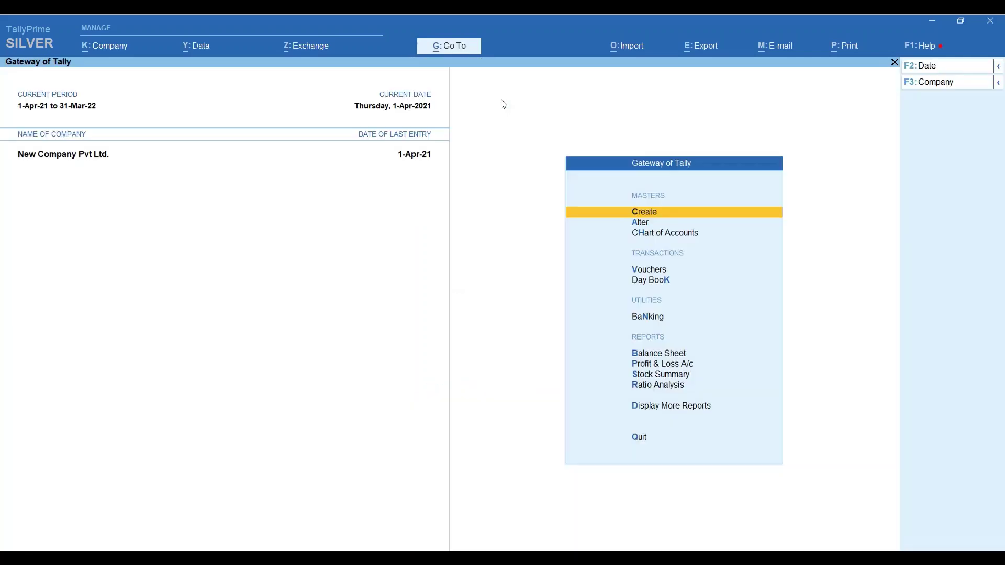
pyautogui.press('v')
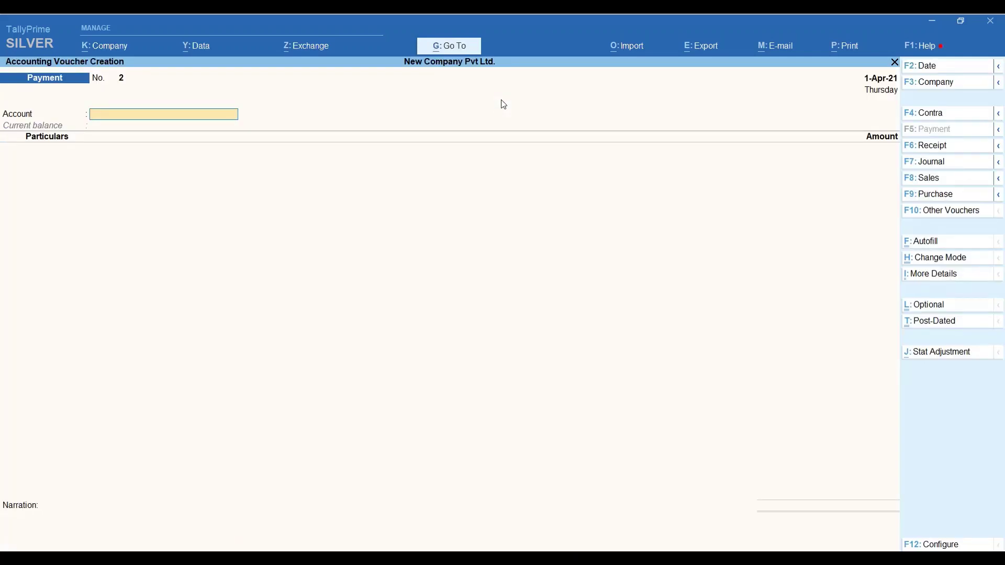
pyautogui.click(934, 149)
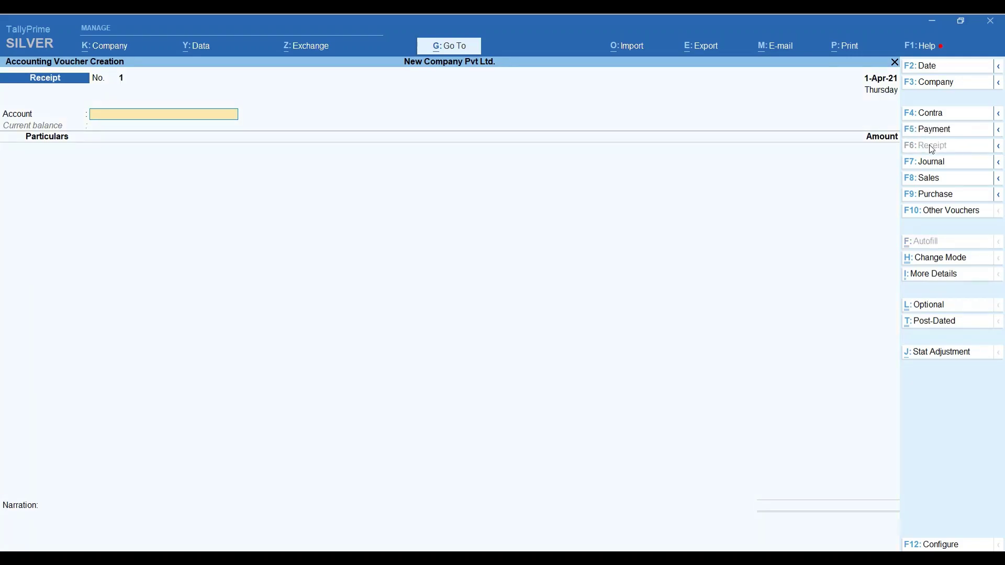
pyautogui.write('Pnb')
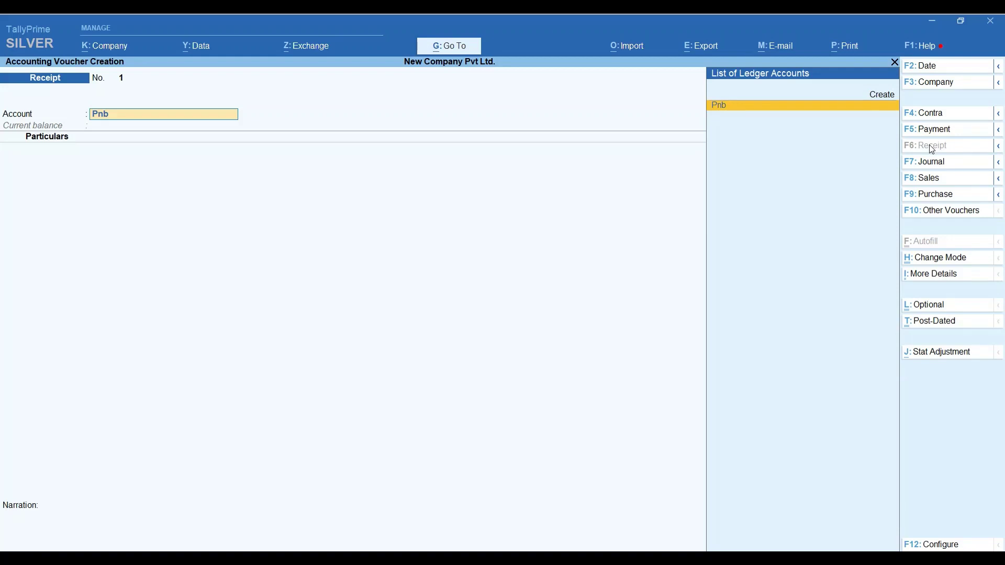
pyautogui.press('Return')
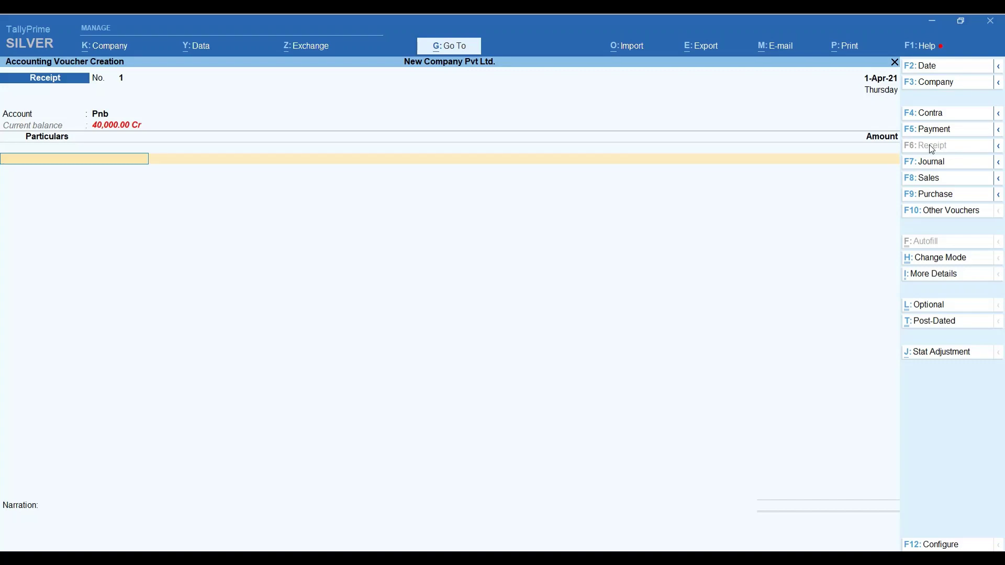
# Start a new ledger from the receipt's particulars, named Capital Account and placed under the Capital Account group.
pyautogui.write('ca')
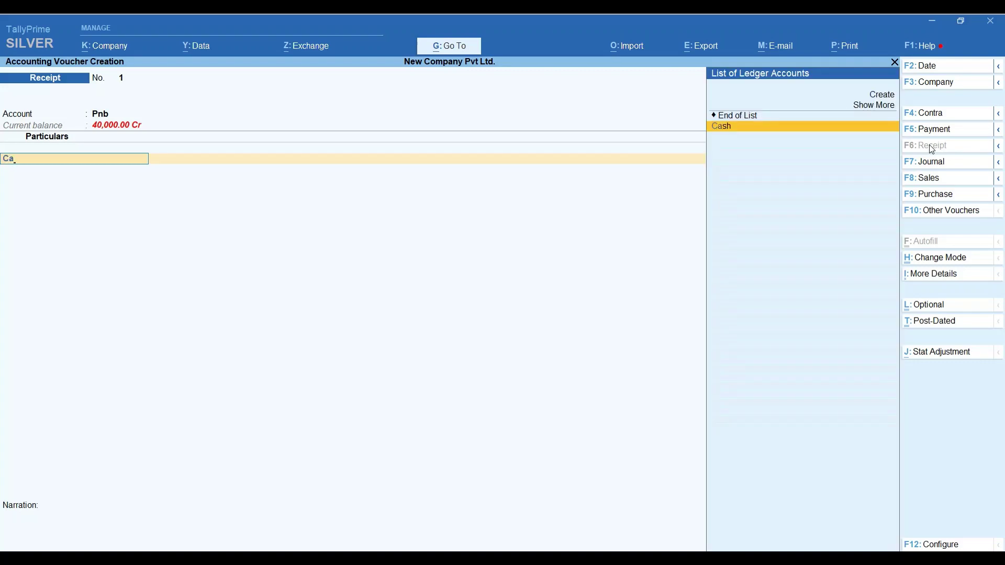
pyautogui.write('p')
pyautogui.press('alt')
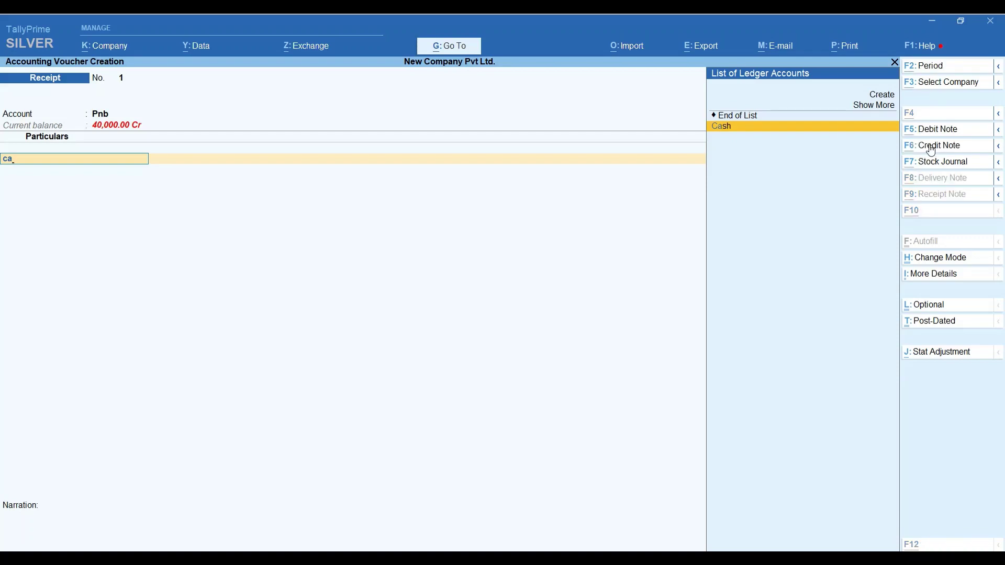
pyautogui.hotkey('alt', 'c')
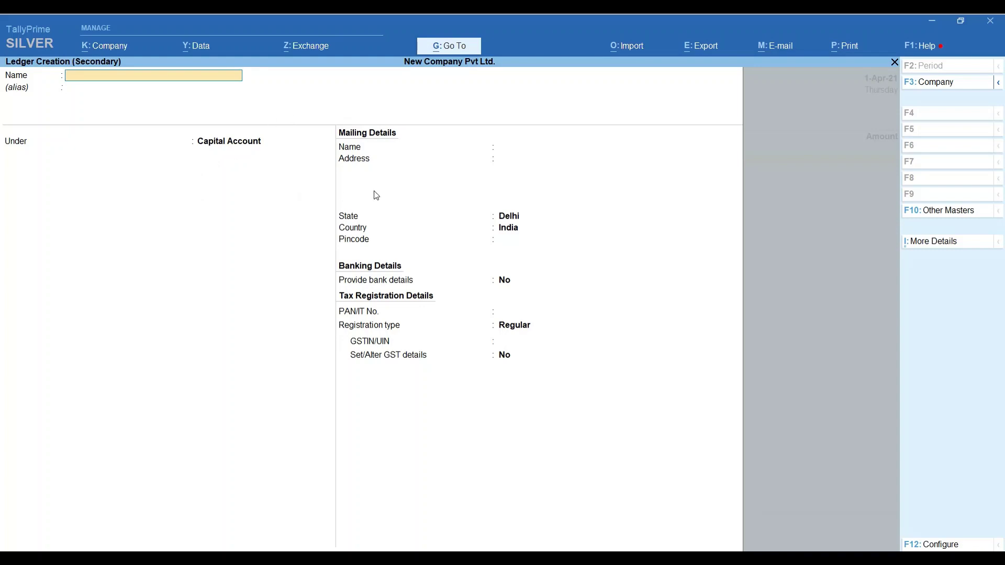
pyautogui.write('Capital Account')
pyautogui.press('Return')
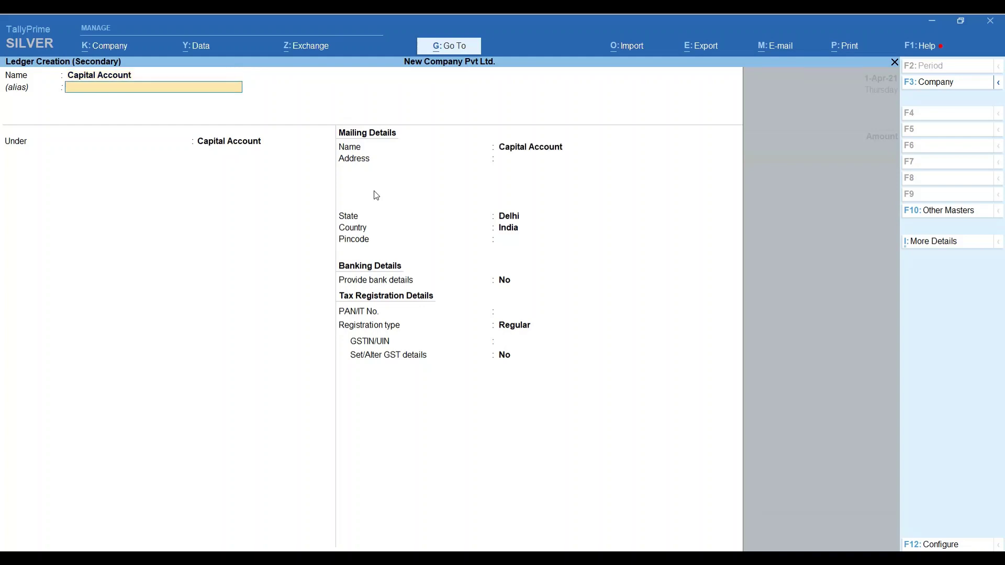
pyautogui.press('Return')
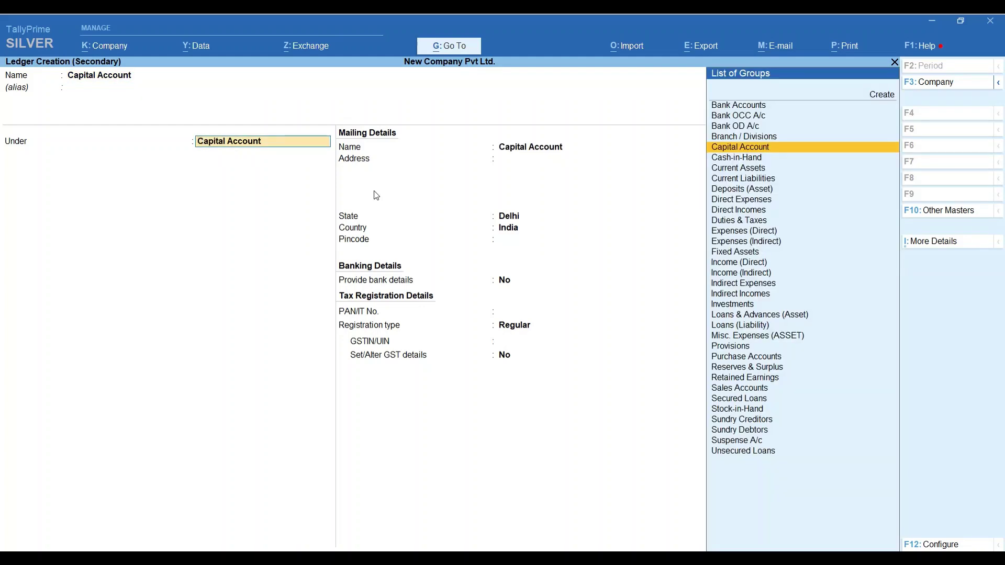
pyautogui.press('Up')
pyautogui.press('Down')
pyautogui.press('Return')
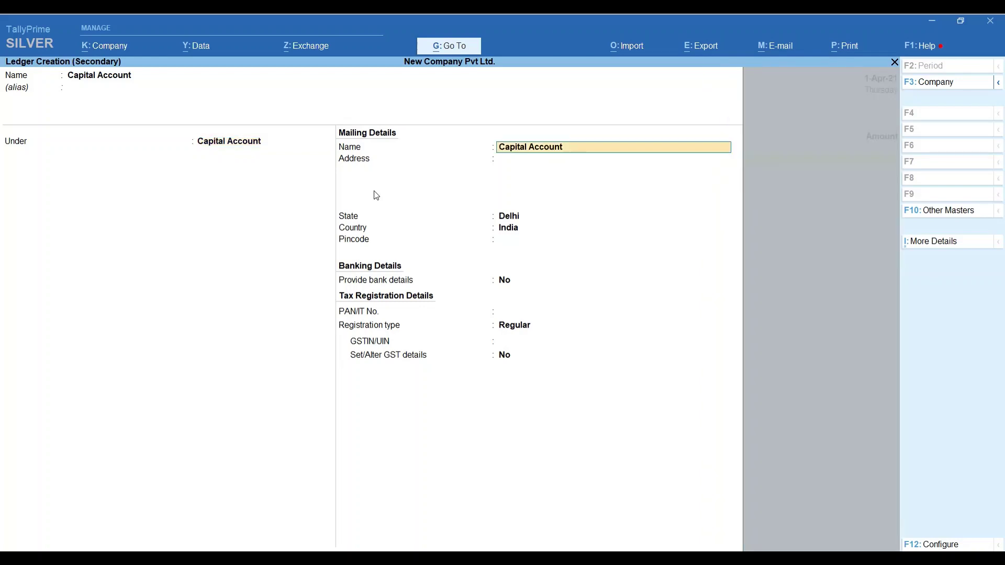
# Keep the default mailing, banking and tax registration details and save the Capital Account ledger.
pyautogui.press('Return')
pyautogui.press('Return')
pyautogui.press('Return')
pyautogui.press('Return')
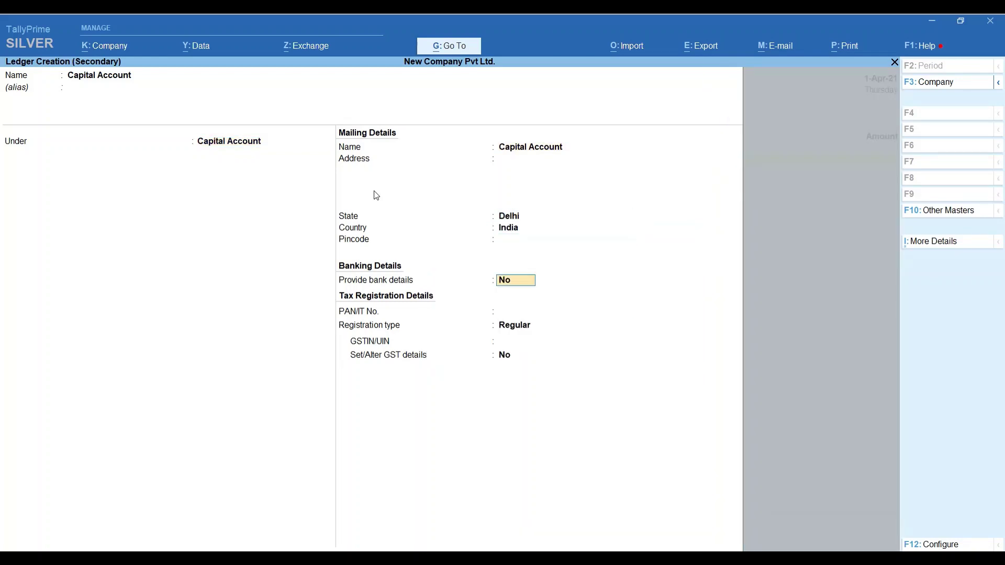
pyautogui.press('Return')
pyautogui.press('Return')
pyautogui.press('Return')
pyautogui.press('Return')
pyautogui.press('Return')
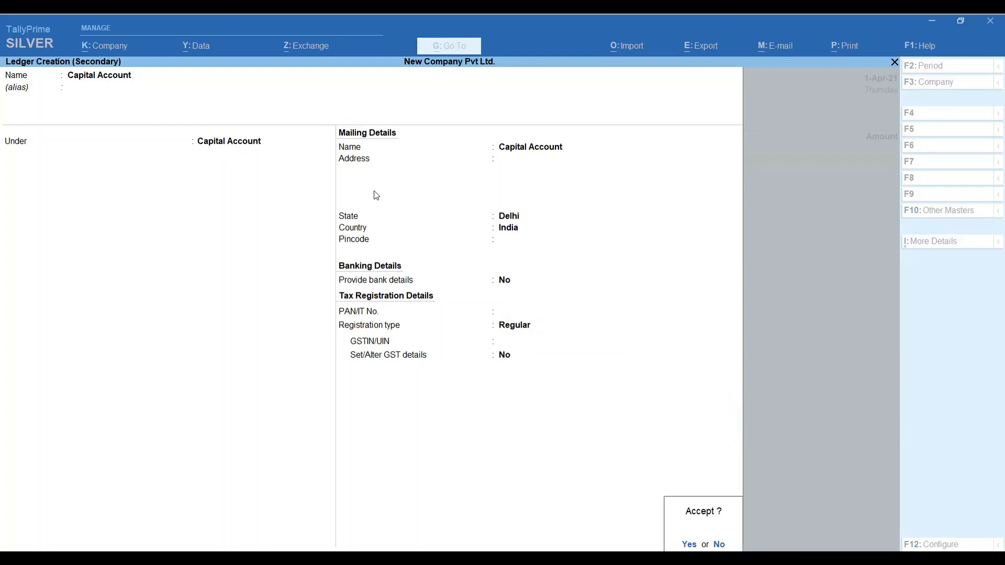
pyautogui.press('Return')
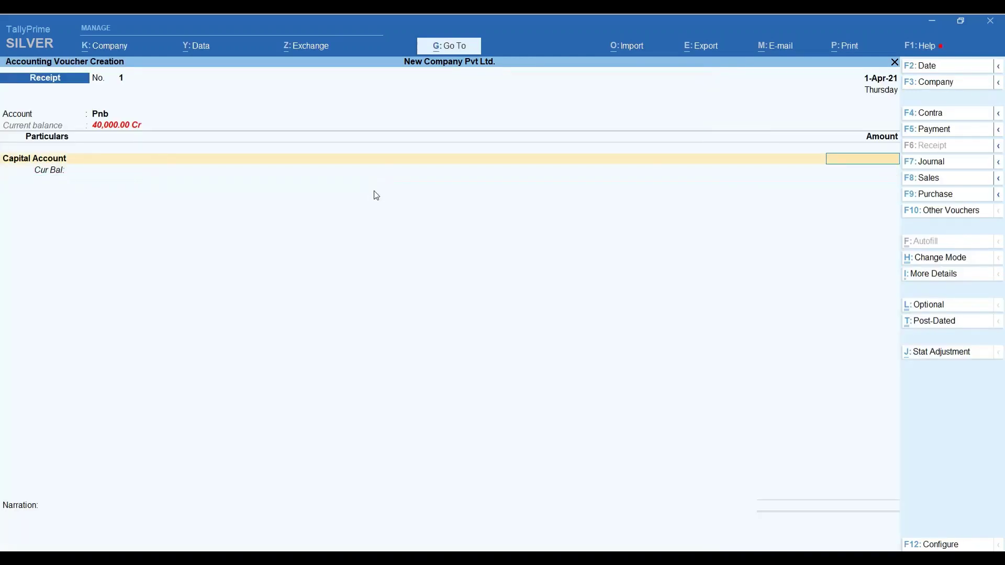
# Enter 1,00,000 as the Capital Account amount in the receipt and end the list of entries.
pyautogui.write('100000')
pyautogui.press('Return')
pyautogui.press('Return')
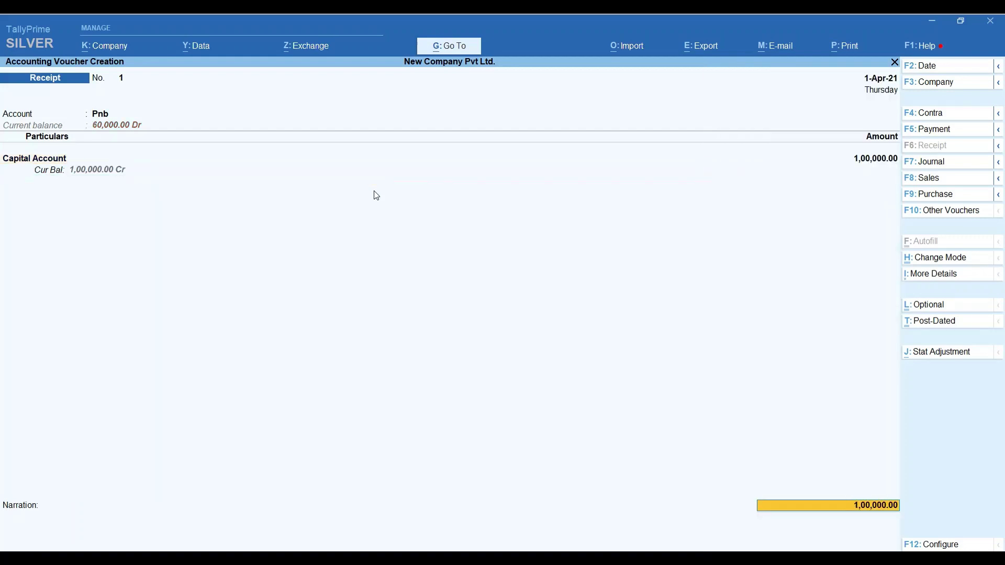
# Allocate the Pnb receipt as Cheque/DD with instrument number 567876, keeping the default date and leaving the bank blank.
pyautogui.press('Return')
pyautogui.press('Return')
pyautogui.press('Return')
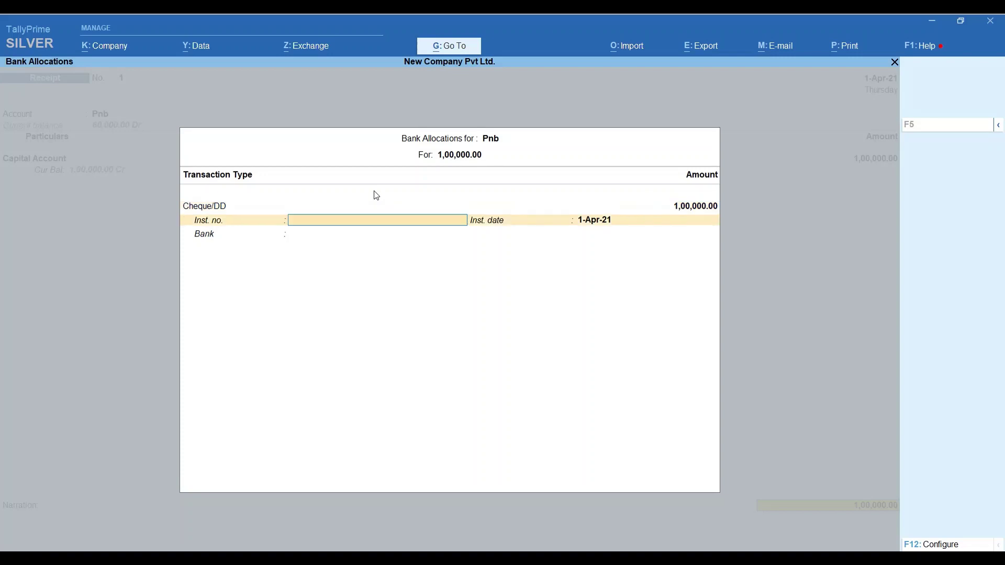
pyautogui.write('567876')
pyautogui.press('Return')
pyautogui.press('Return')
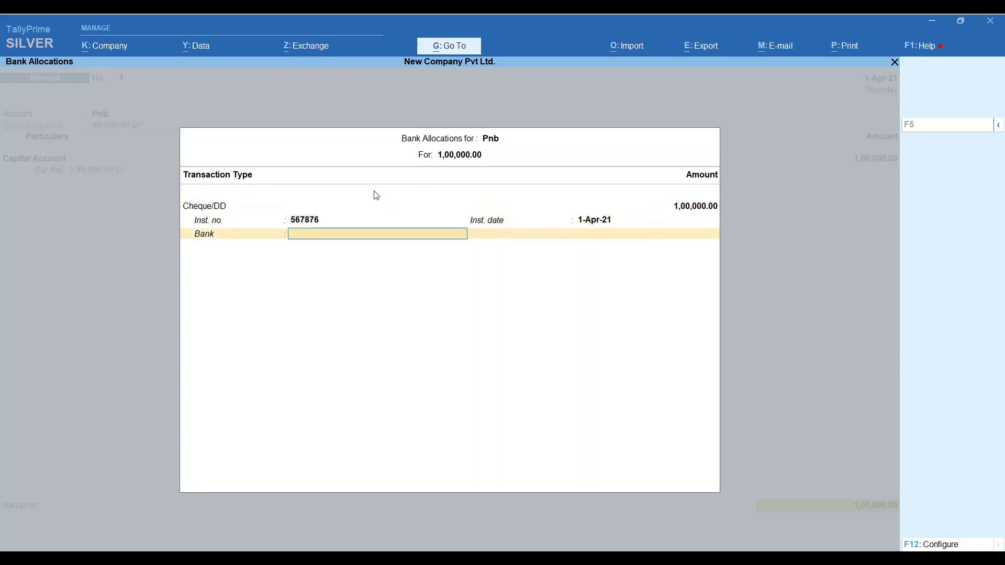
pyautogui.press('Return')
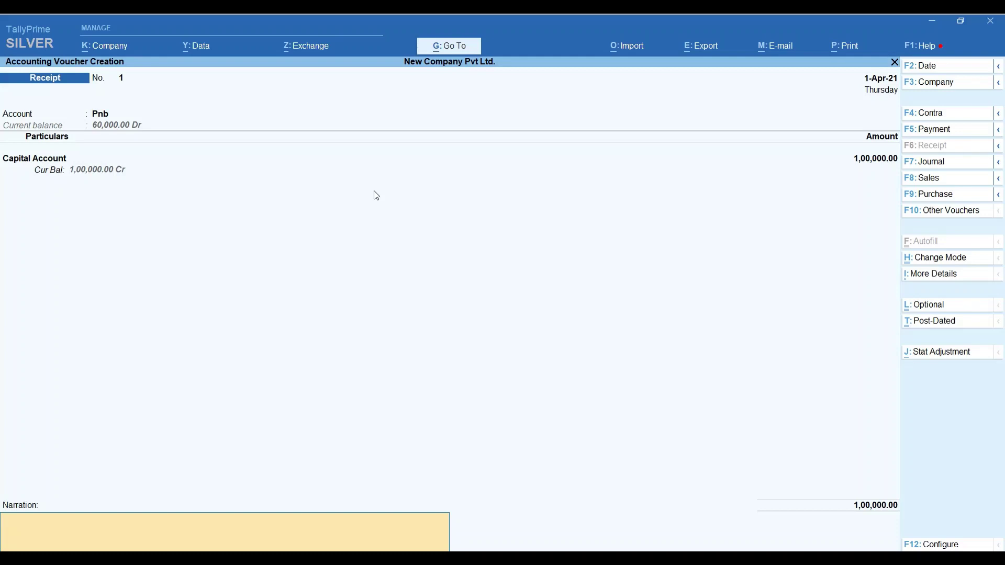
# Enter the narration "being amount of chq no.564344 deposited", save the receipt and leave voucher entry.
pyautogui.write('n')
pyautogui.press('BackSpace')
pyautogui.write('being amount of chq no.5643443')
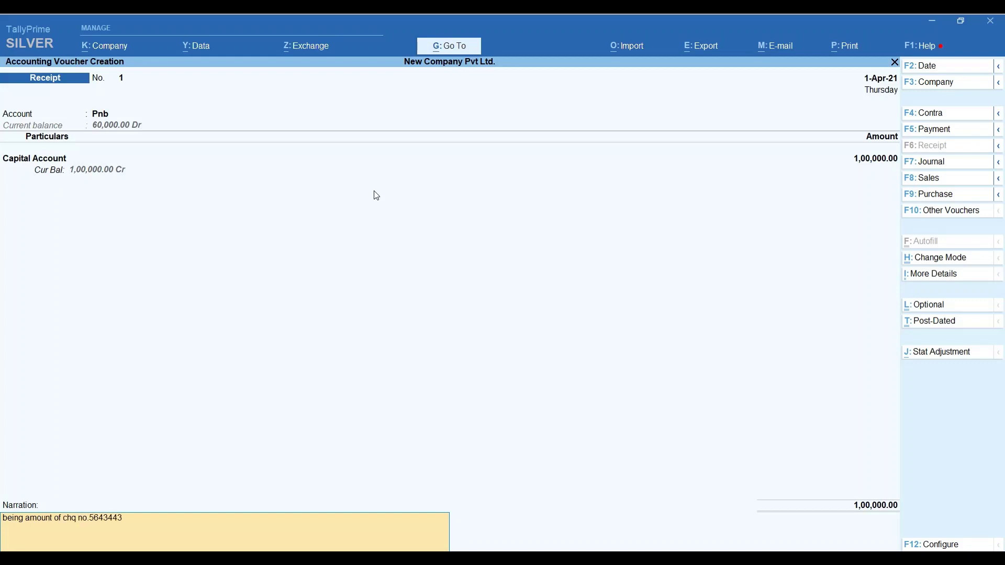
pyautogui.press('BackSpace')
pyautogui.write('depositions')
pyautogui.press('BackSpace')
pyautogui.press('BackSpace')
pyautogui.press('BackSpace')
pyautogui.press('BackSpace')
pyautogui.write('ed')
pyautogui.press('Return')
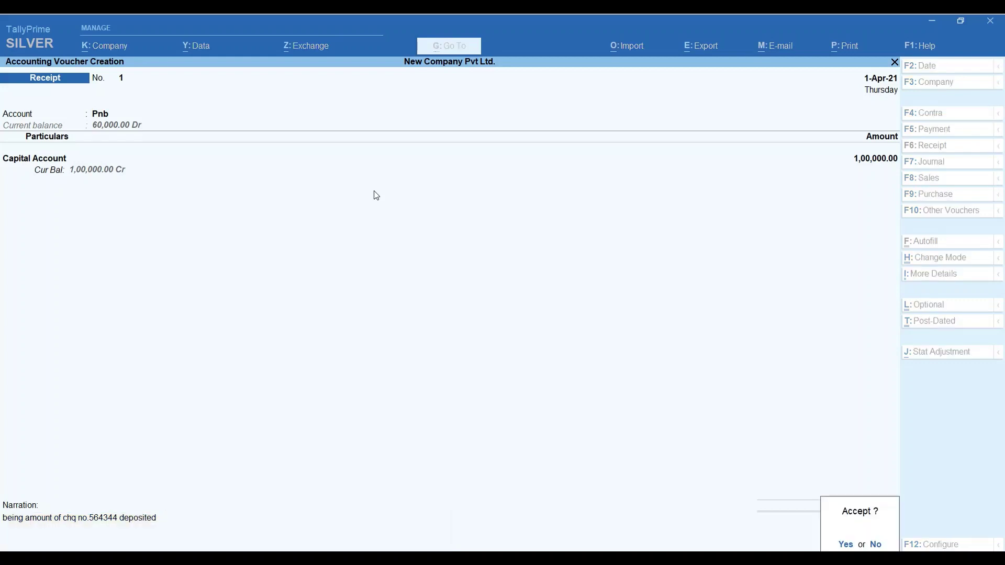
pyautogui.press('y')
pyautogui.press('Escape')
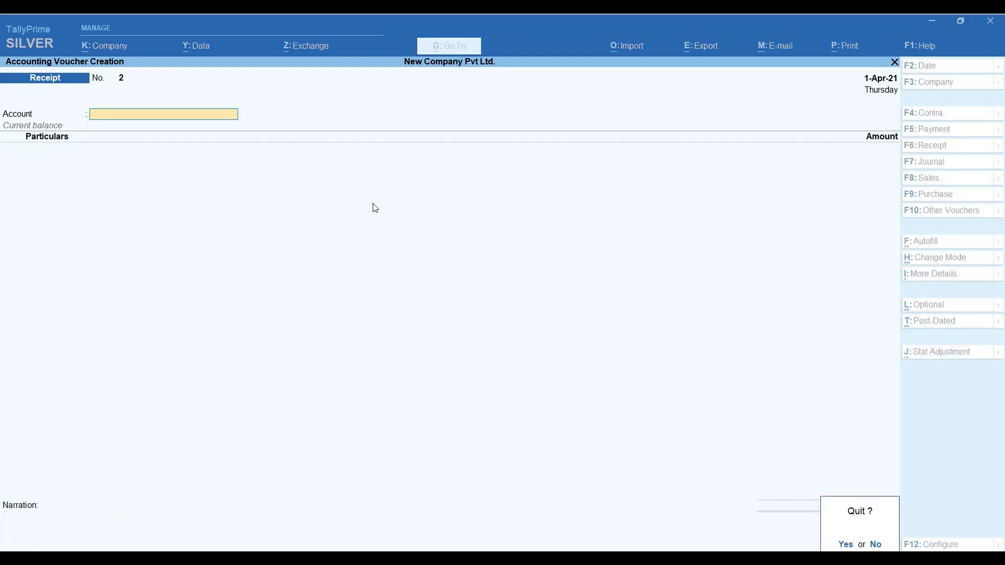
pyautogui.press('y')
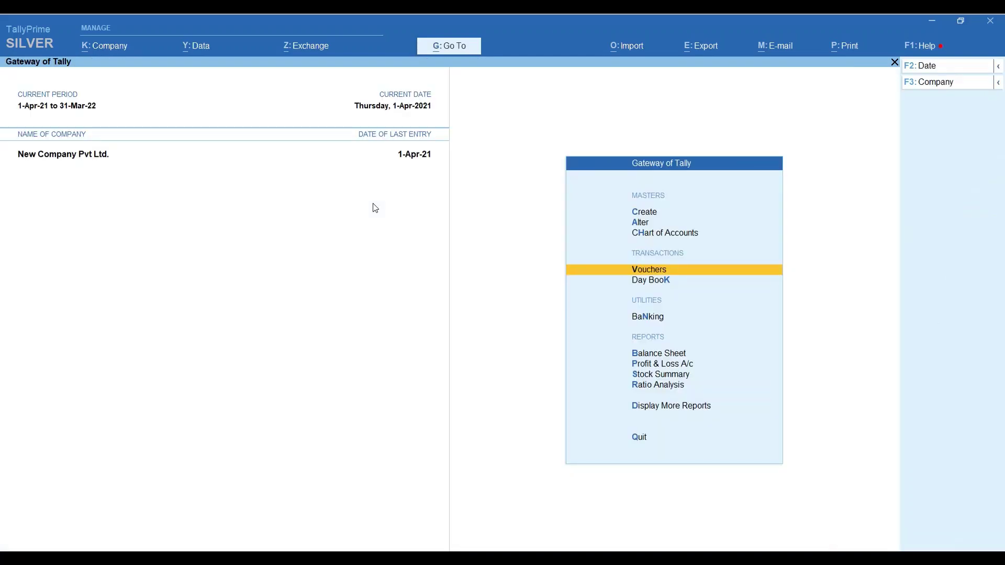
# Open the balance sheet and examine the Capital Account down to its monthly ledger summary.
pyautogui.press('b')
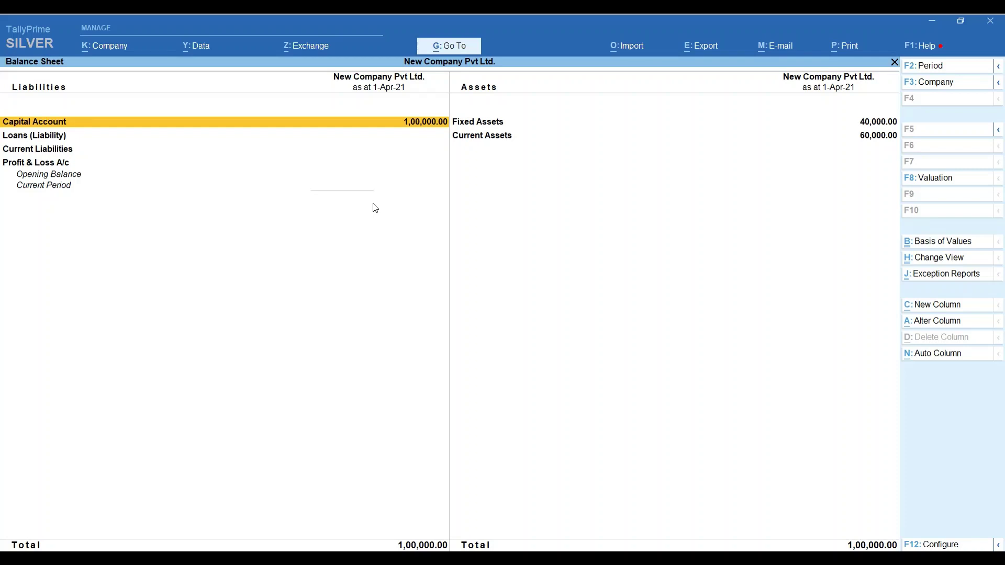
pyautogui.press('ctrl')
pyautogui.press('Return')
pyautogui.press('Return')
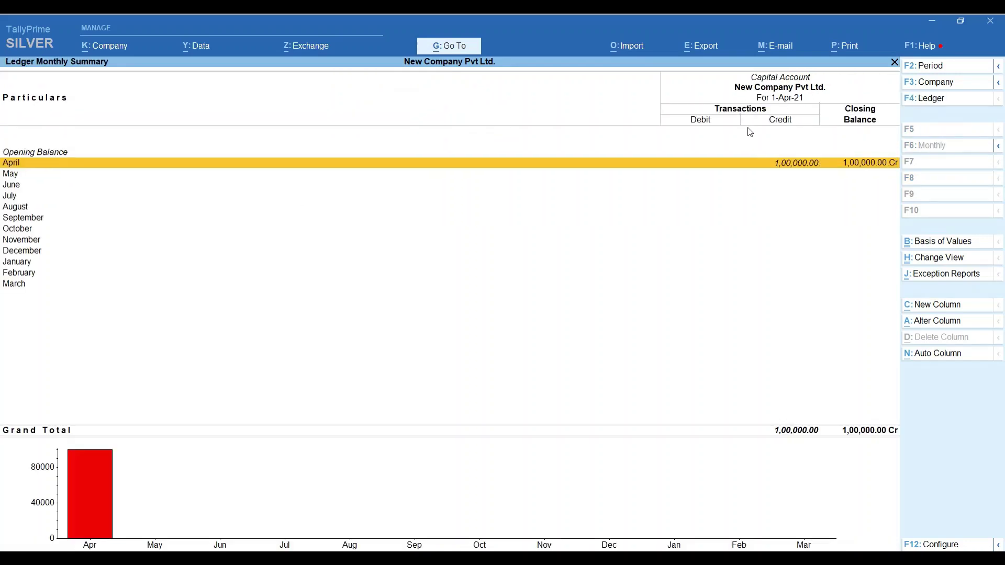
pyautogui.press('Escape')
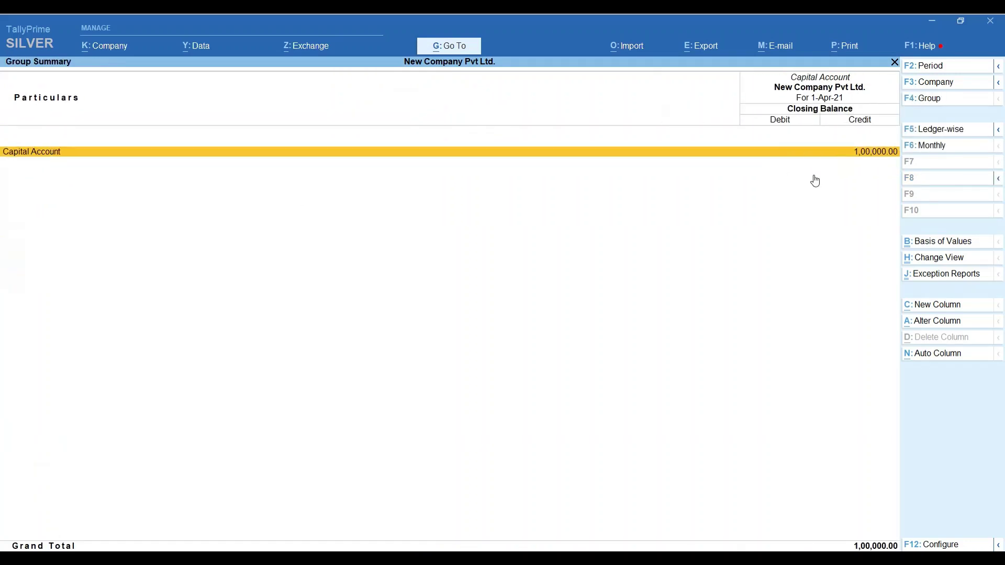
pyautogui.press('Escape')
# Examine the Pnb ledger's April vouchers through Current Assets and Bank Accounts, and return to the balance sheet.
pyautogui.press('Right')
pyautogui.press('Down')
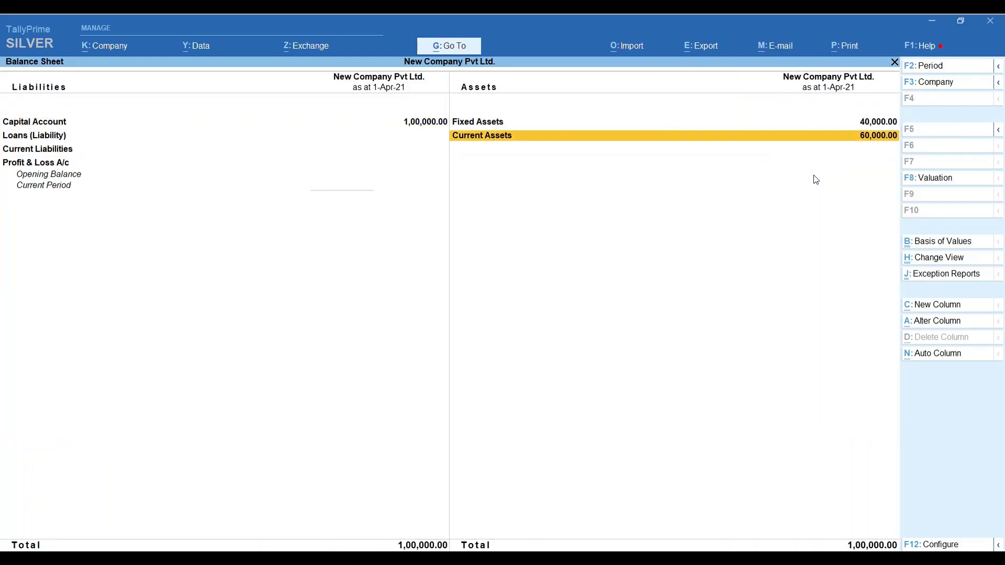
pyautogui.press('Return')
pyautogui.press('Return')
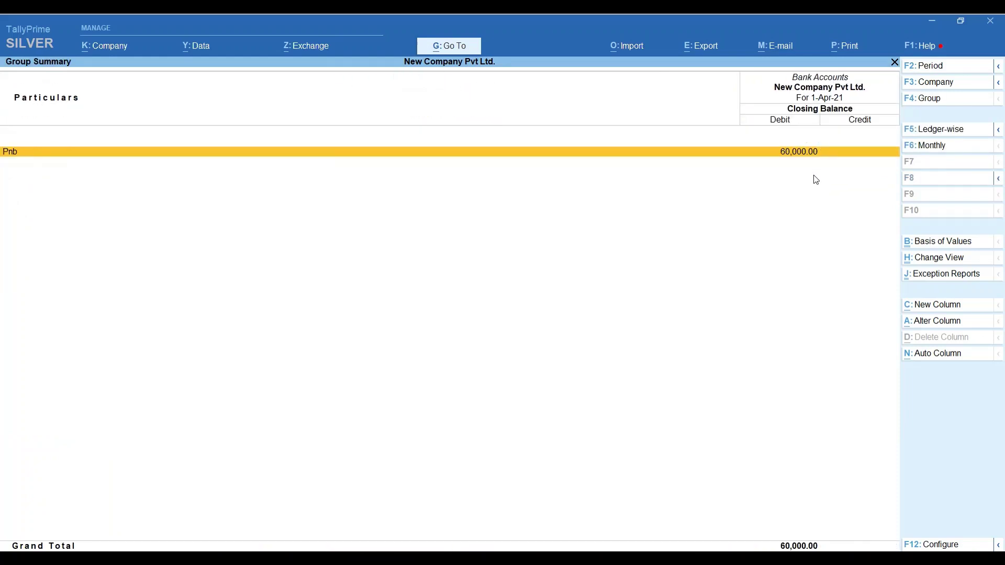
pyautogui.press('Return')
pyautogui.press('Return')
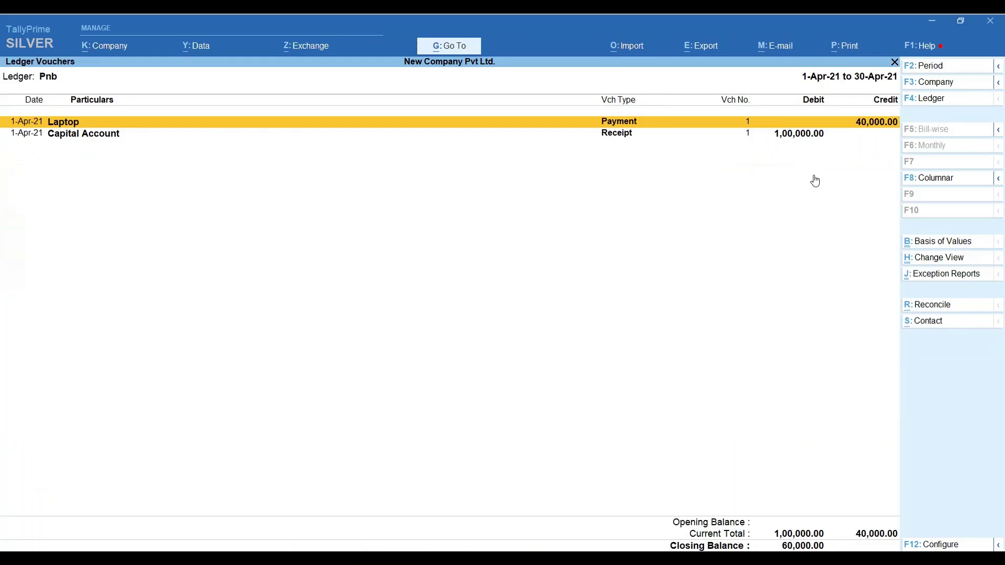
pyautogui.press('Down')
pyautogui.press('Up')
pyautogui.press('Down')
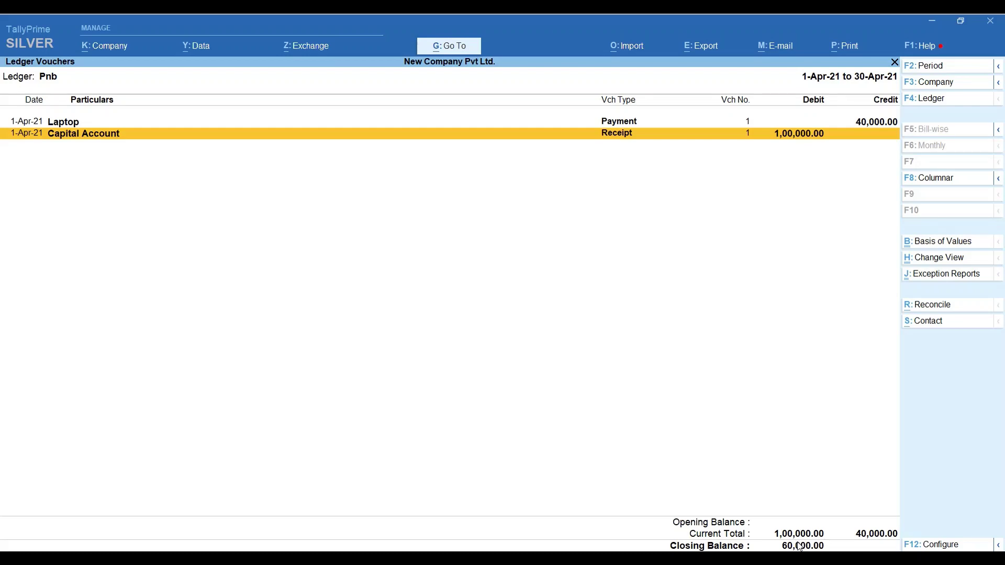
pyautogui.press('Escape')
pyautogui.press('Escape')
pyautogui.press('Escape')
pyautogui.press('Escape')
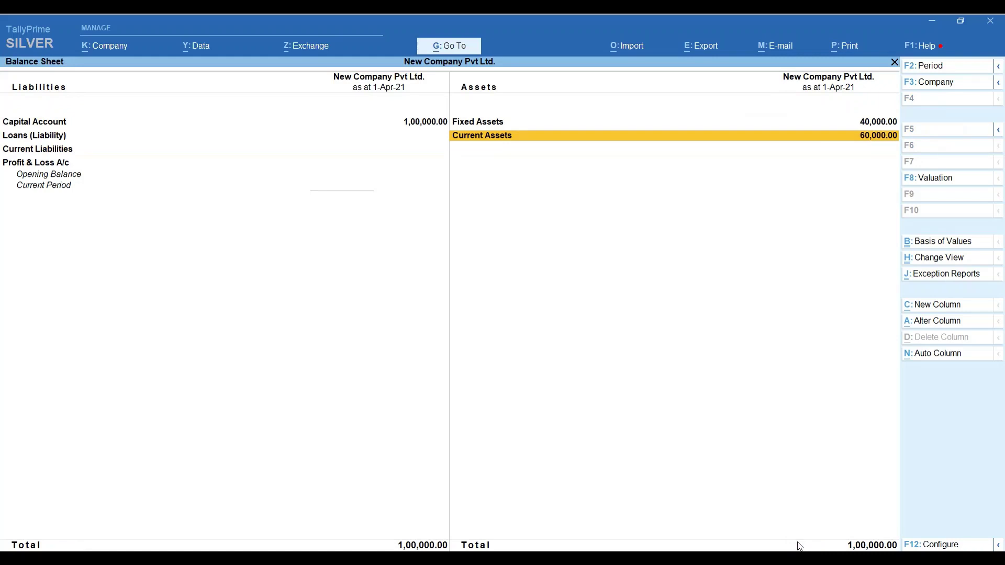
# Review the liability and asset heads of the balance sheet, and close the report.
pyautogui.press('Left')
pyautogui.press('Down')
pyautogui.press('Down')
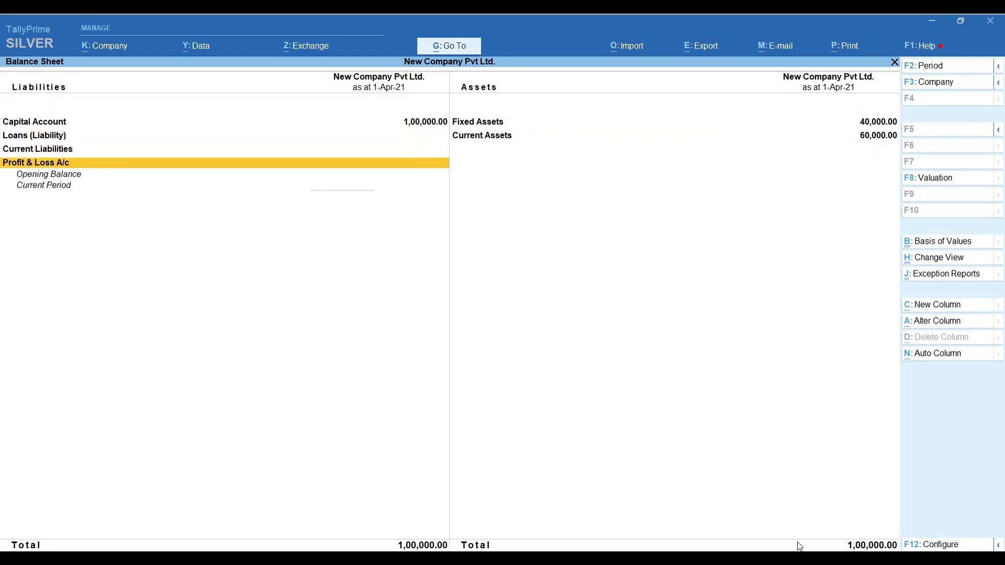
pyautogui.press('Up')
pyautogui.press('Up')
pyautogui.press('Up')
pyautogui.press('Down')
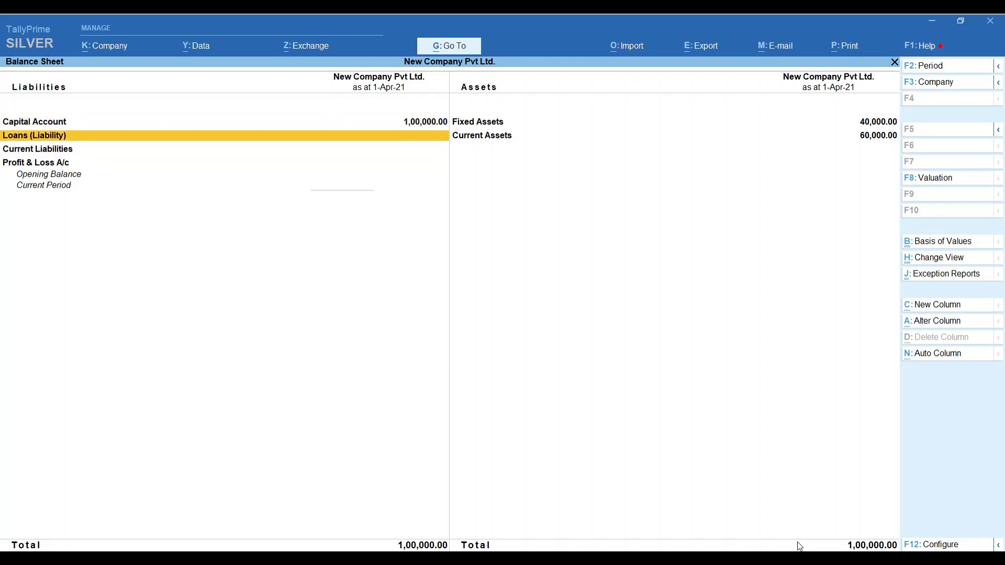
pyautogui.press('Down')
pyautogui.press('Down')
pyautogui.press('Up')
pyautogui.press('Up')
pyautogui.press('Up')
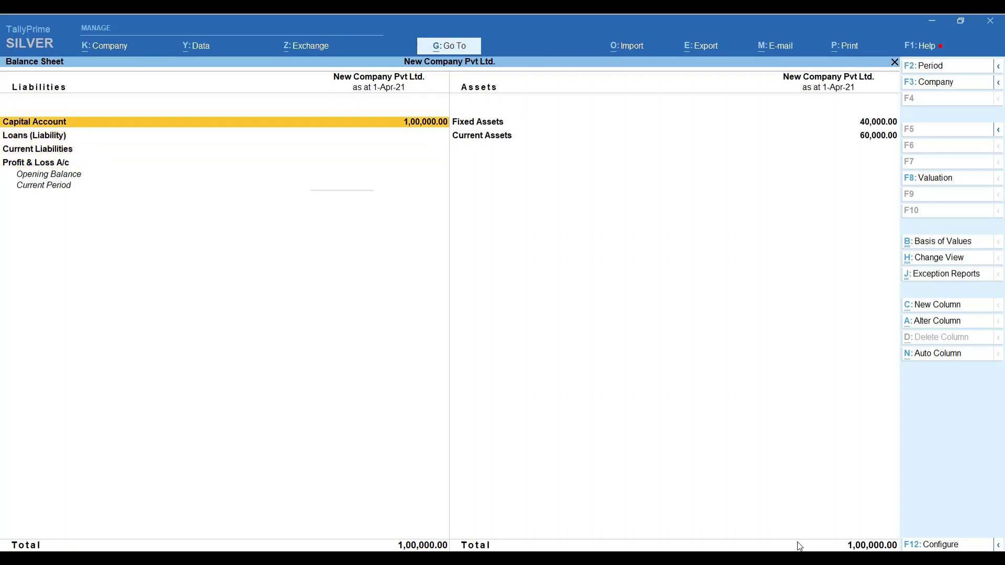
pyautogui.press('Right')
pyautogui.press('Down')
pyautogui.press('Up')
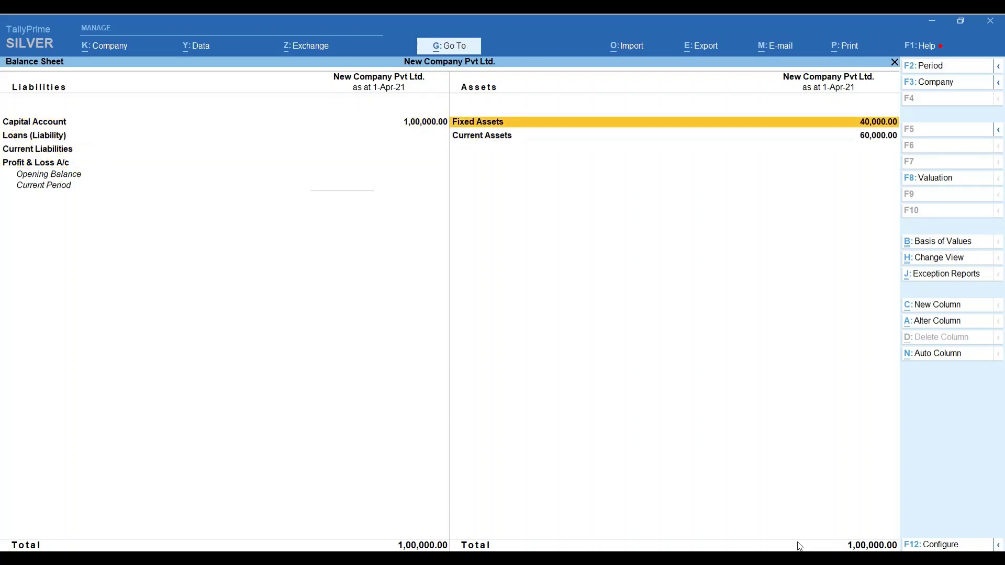
pyautogui.press('Left')
pyautogui.press('Down')
pyautogui.press('Escape')
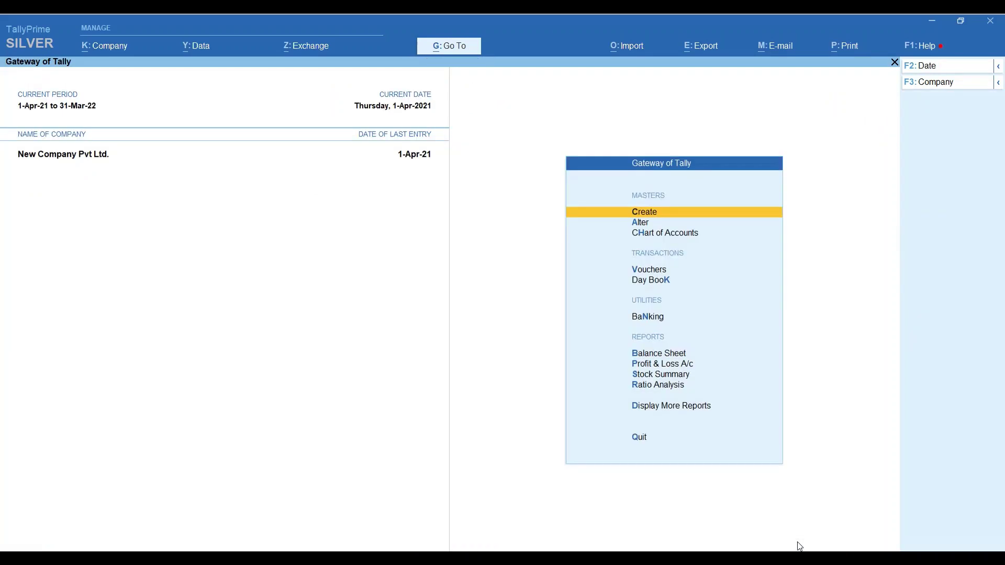
# Start a new receipt voucher with Cash as its account.
pyautogui.press('v')
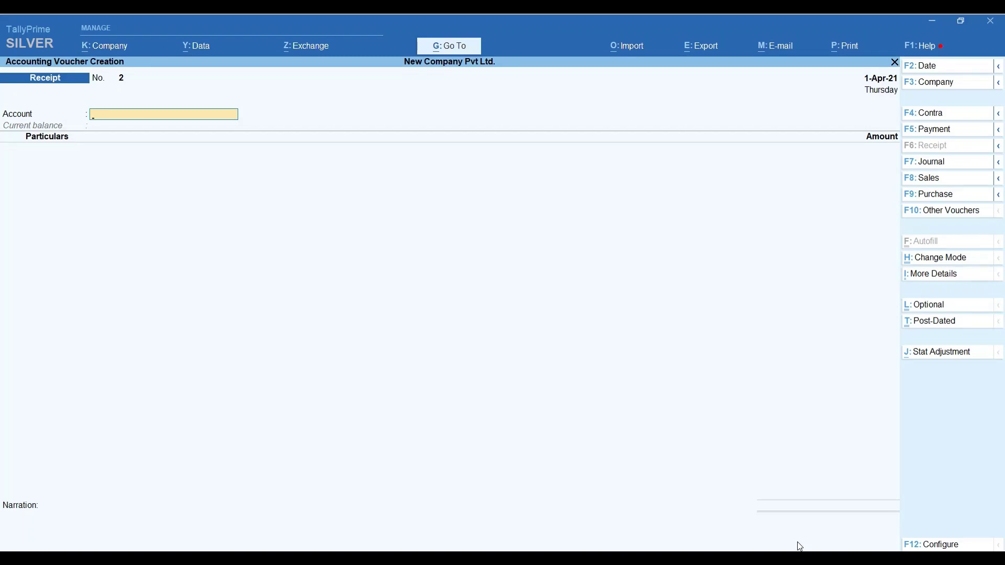
pyautogui.write('Cas')
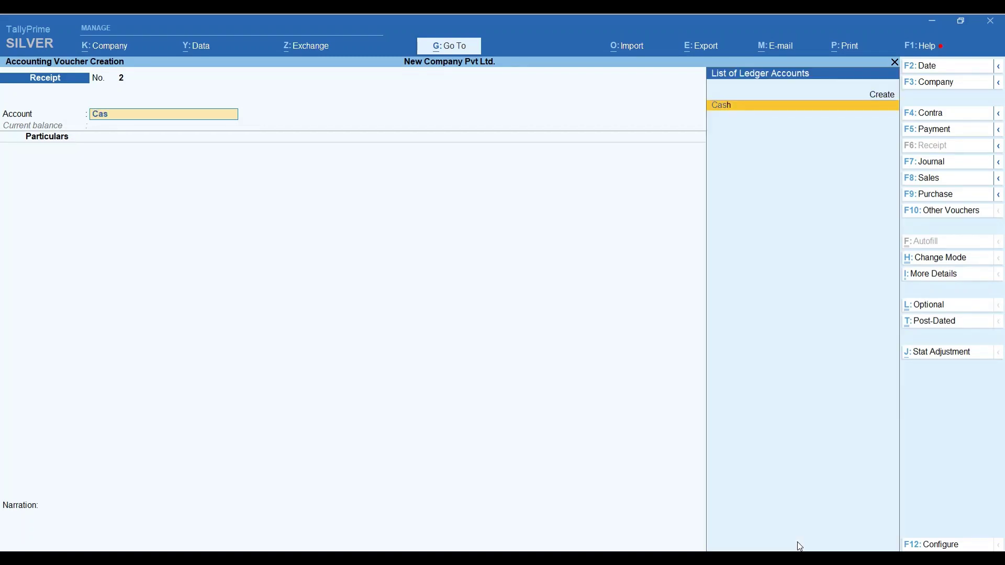
pyautogui.press('Return')
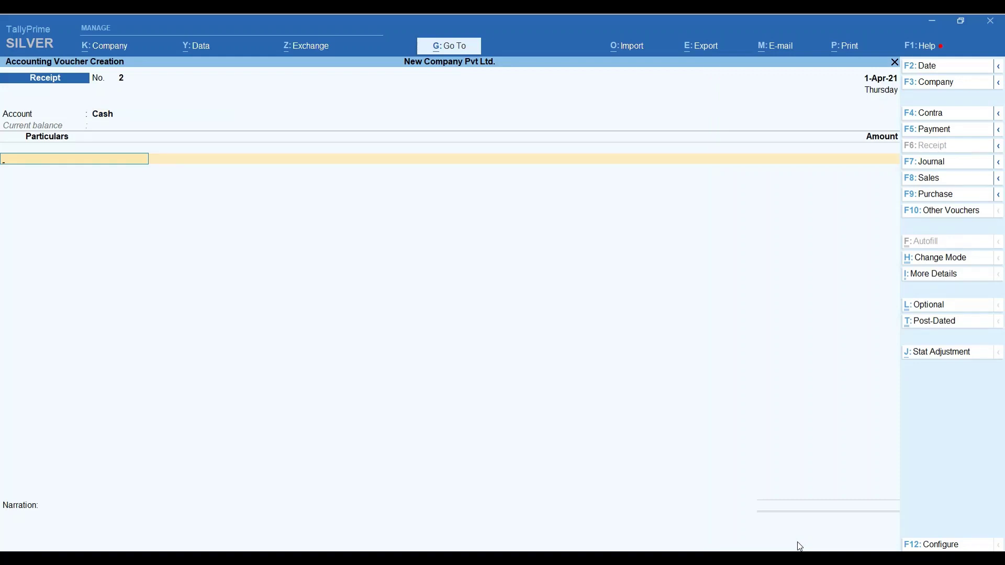
# Start a new ledger from the receipt's particulars, named Staff Welfare Expenses and without an alias.
pyautogui.write('St')
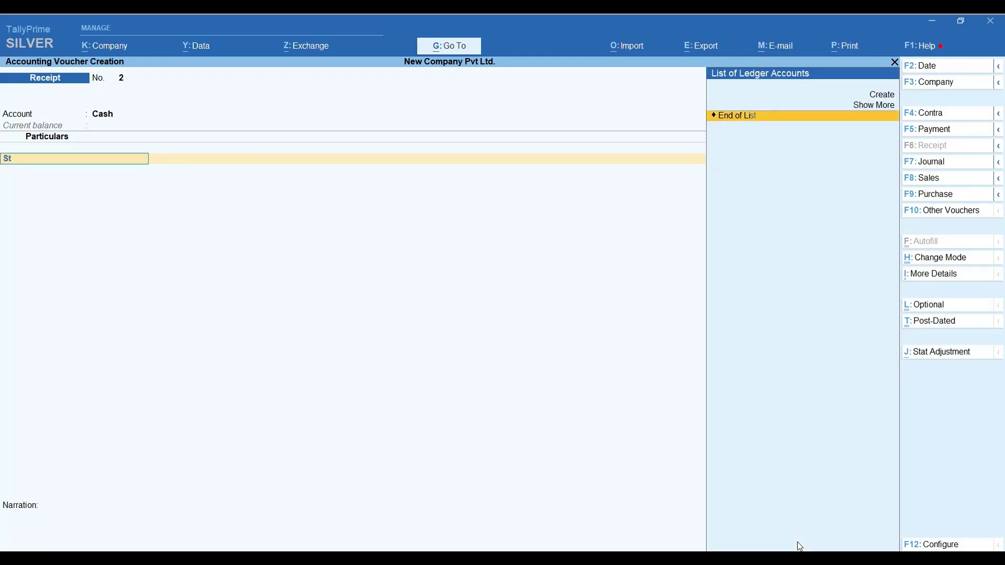
pyautogui.hotkey('alt', 'c')
pyautogui.write('S')
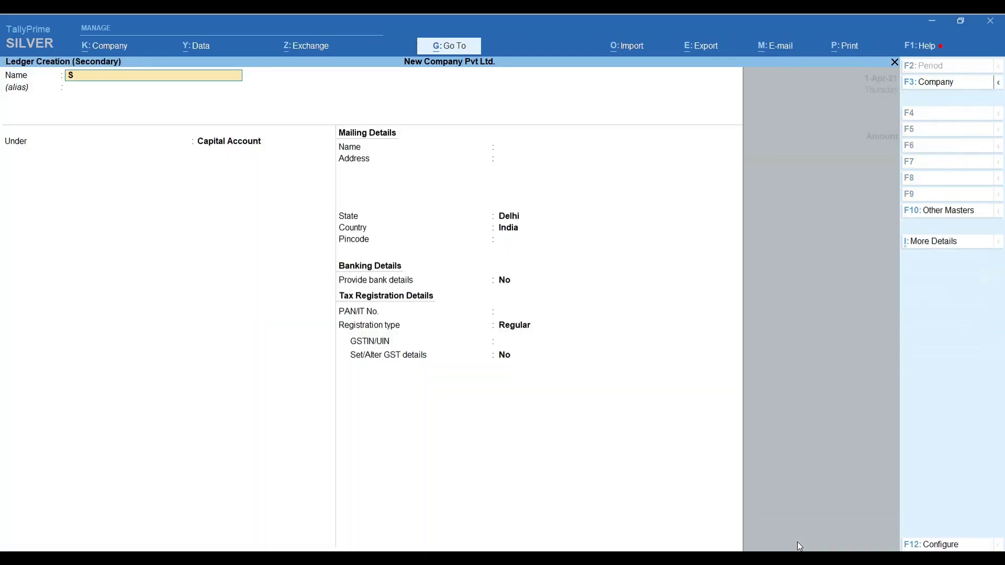
pyautogui.write('taff Welfare w')
pyautogui.press('BackSpace')
pyautogui.write('Welfare Expenses')
pyautogui.press('Return')
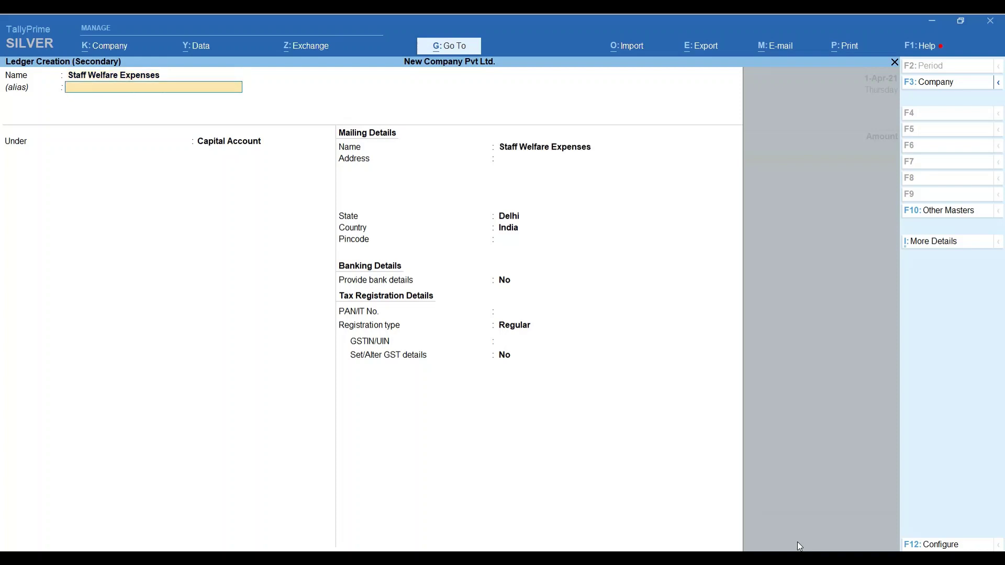
pyautogui.press('Return')
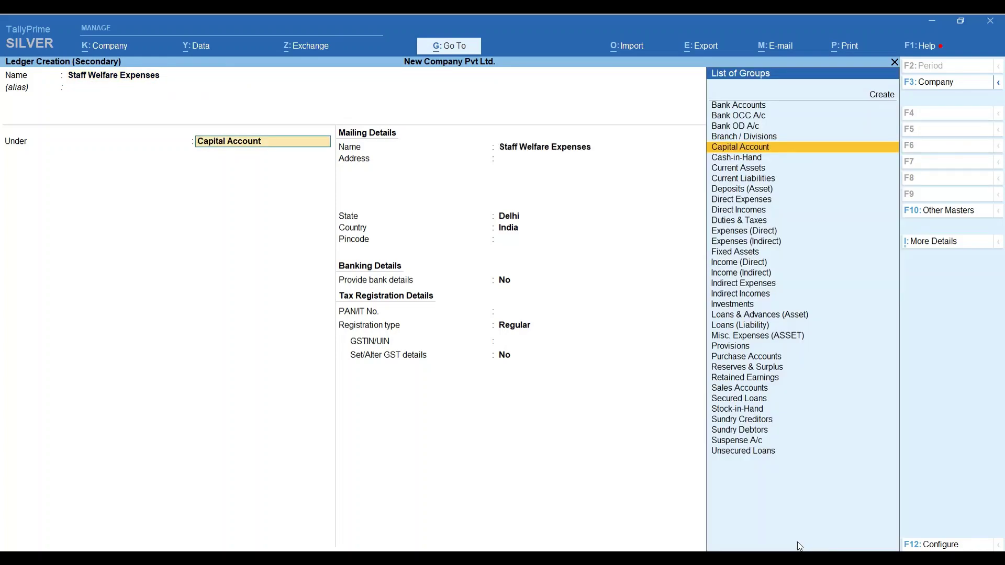
# Place the Staff Welfare Expenses ledger under the Indirect Expenses group.
pyautogui.press('Down')
pyautogui.press('Down')
pyautogui.press('Down')
pyautogui.press('Down')
pyautogui.press('Down')
pyautogui.press('Down')
pyautogui.press('Down')
pyautogui.press('Down')
pyautogui.press('Down')
pyautogui.press('Down')
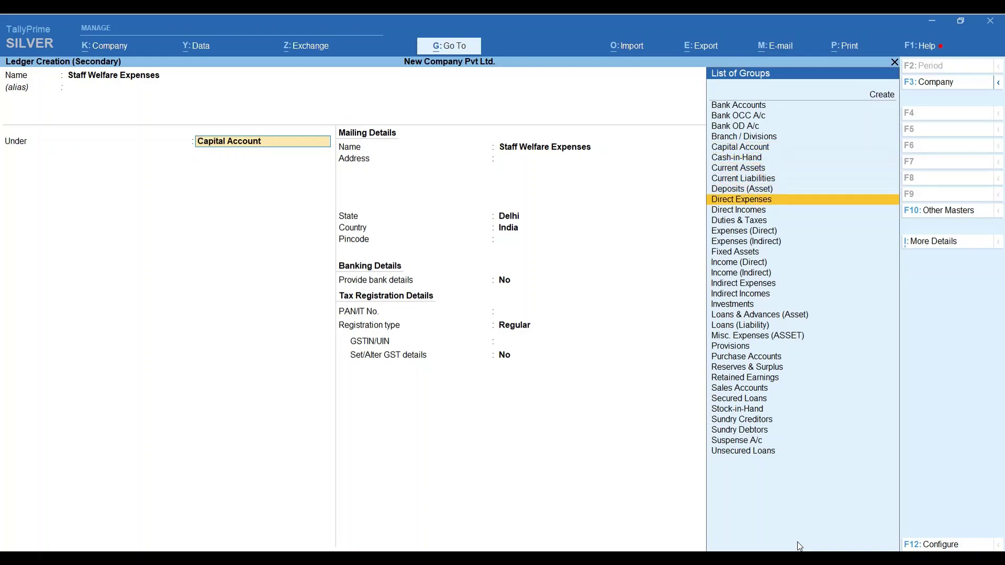
pyautogui.press('Down')
pyautogui.press('Down')
pyautogui.press('Down')
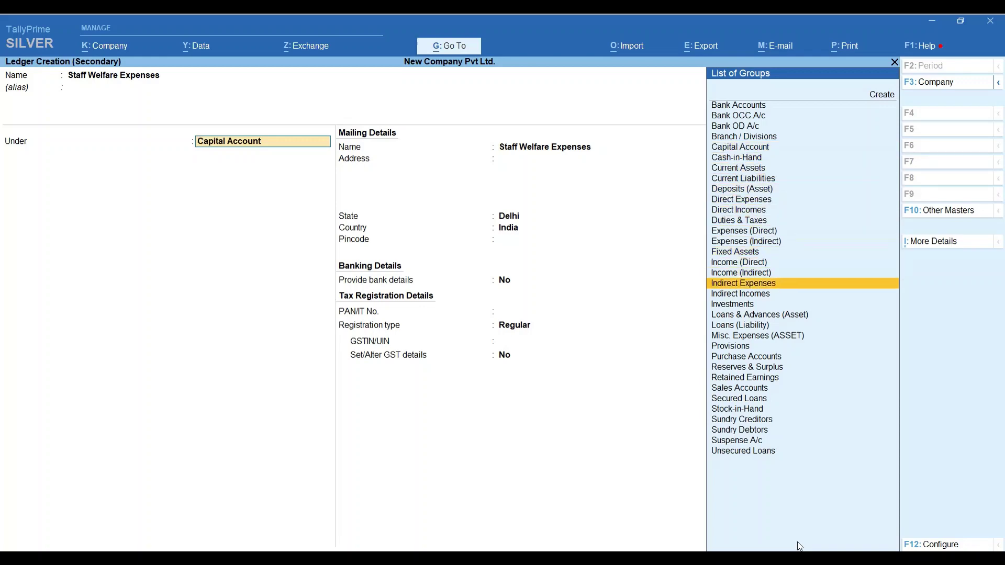
pyautogui.press('Return')
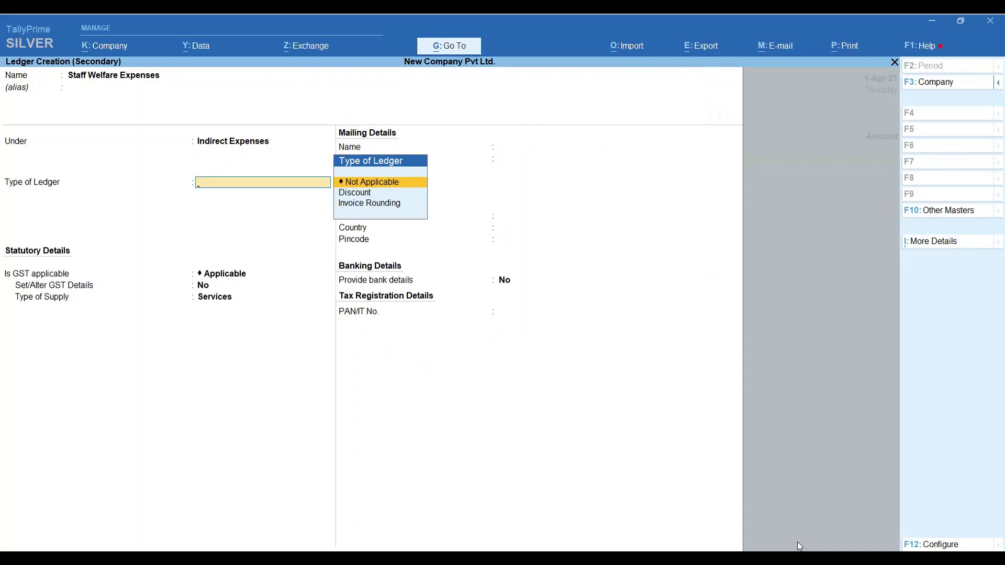
# Set the ledger type to Not Applicable, keep the default GST and banking details, and save the Staff Welfare Expenses ledger.
pyautogui.press('Return')
pyautogui.press('Return')
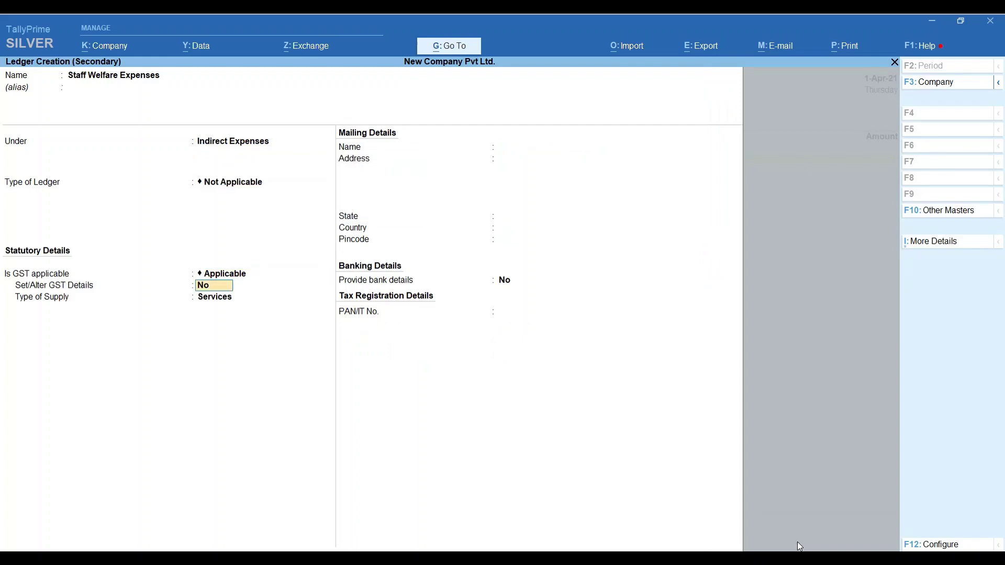
pyautogui.press('Return')
pyautogui.press('Return')
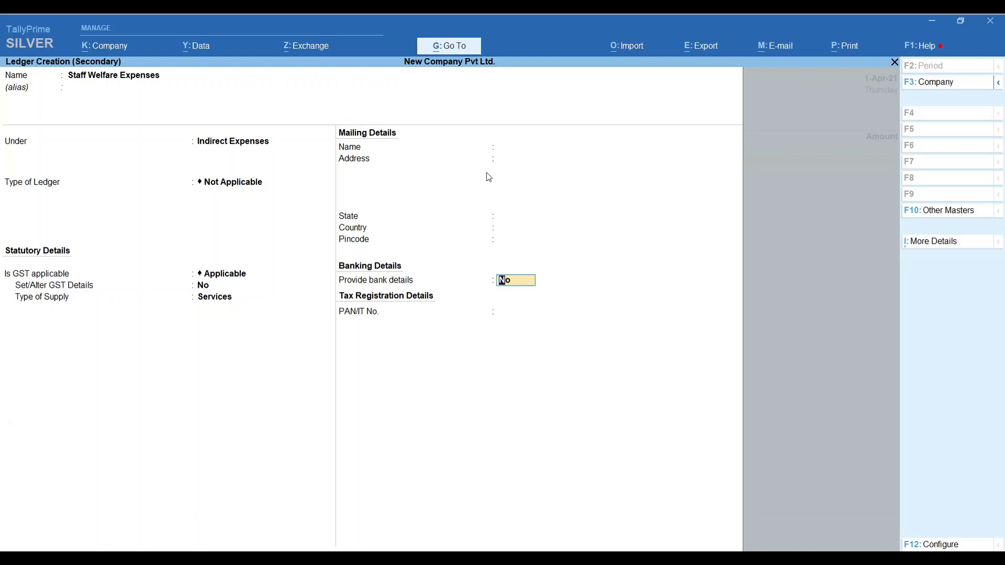
pyautogui.press('Return')
pyautogui.press('Return')
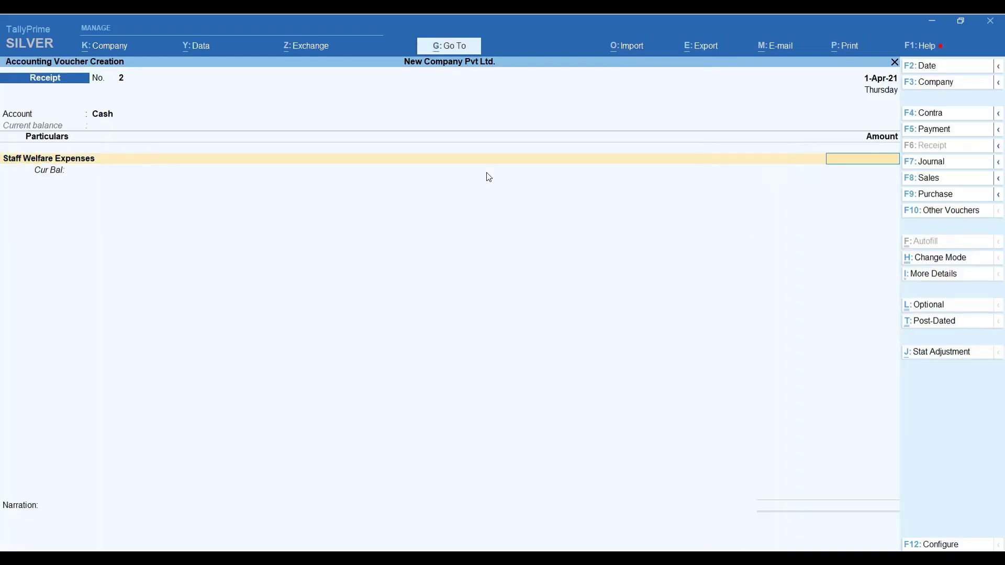
# Enter 100 as the Staff Welfare Expenses amount, narrate it as the amount paid towards tea expenses, and save the cash receipt.
pyautogui.write('100')
pyautogui.press('Return')
pyautogui.press('Return')
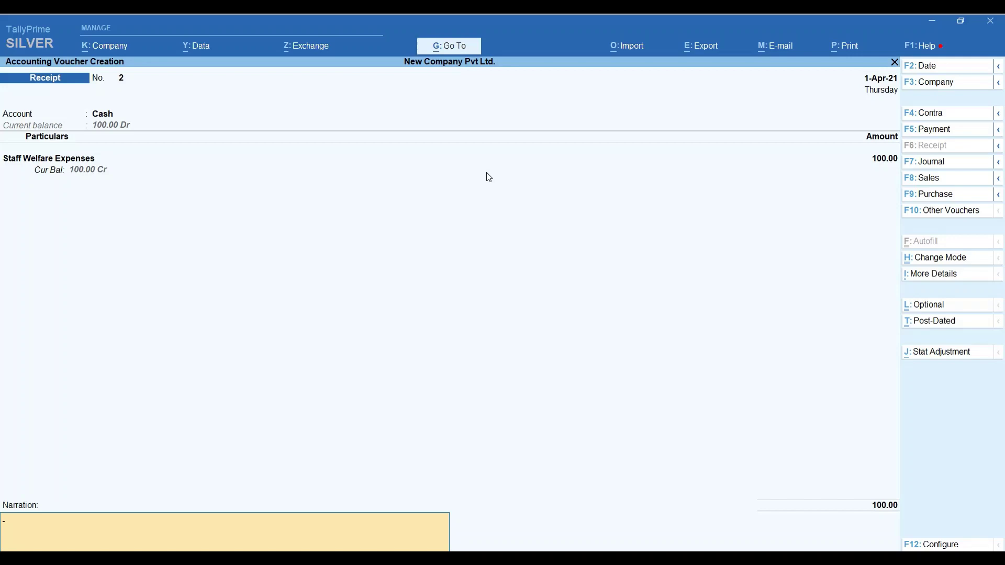
pyautogui.write('being amount paid towards')
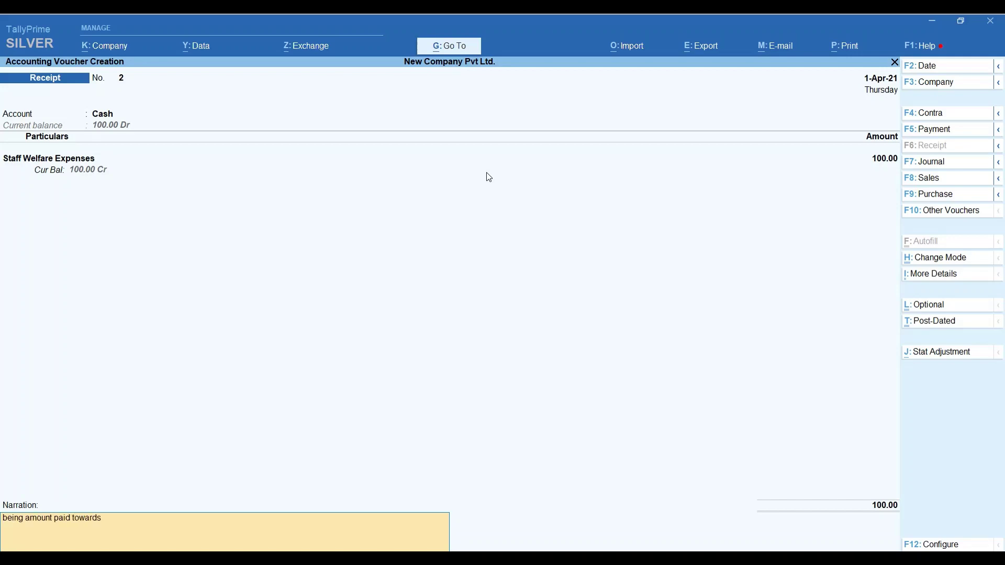
pyautogui.write(' teac')
pyautogui.write(' expenses')
pyautogui.press('Return')
pyautogui.press('Return')
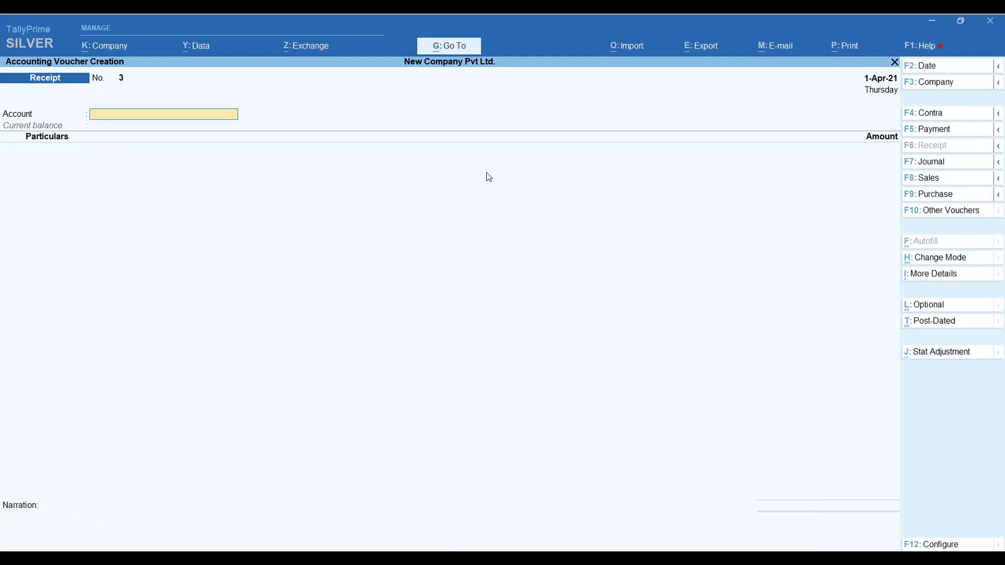
# Leave voucher entry and open the balance sheet to check the effect of the cash entry.
pyautogui.press('Escape')
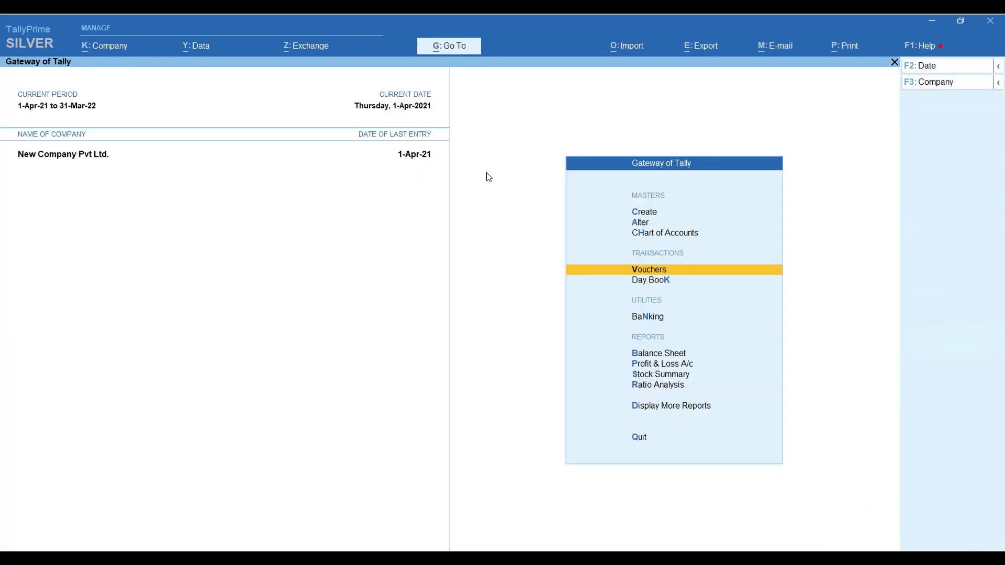
pyautogui.press('ctrl')
pyautogui.press('b')
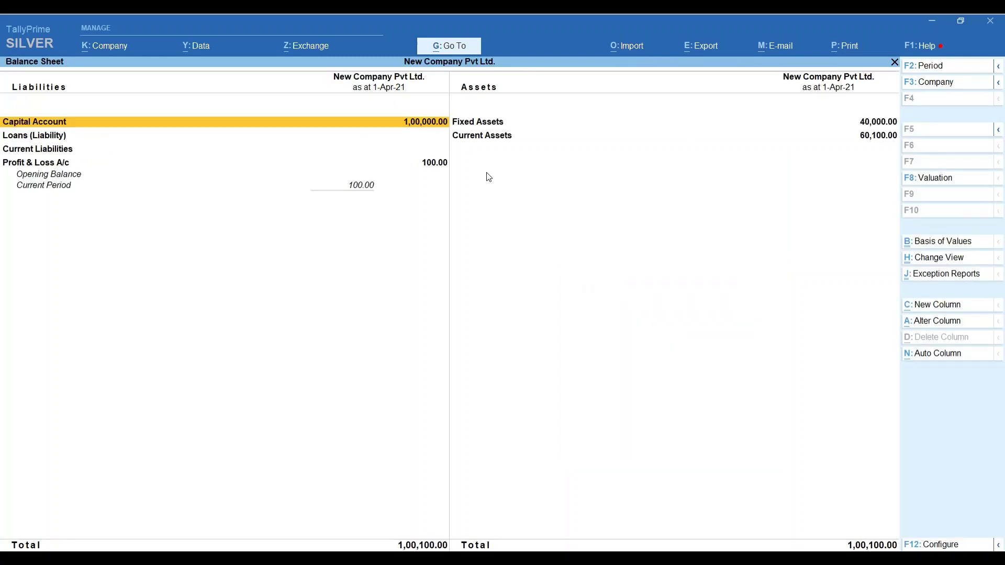
# Examine the breakdowns of the Capital Account and Fixed Assets from the balance sheet.
pyautogui.press('Return')
pyautogui.press('Escape')
pyautogui.press('Right')
pyautogui.press('Return')
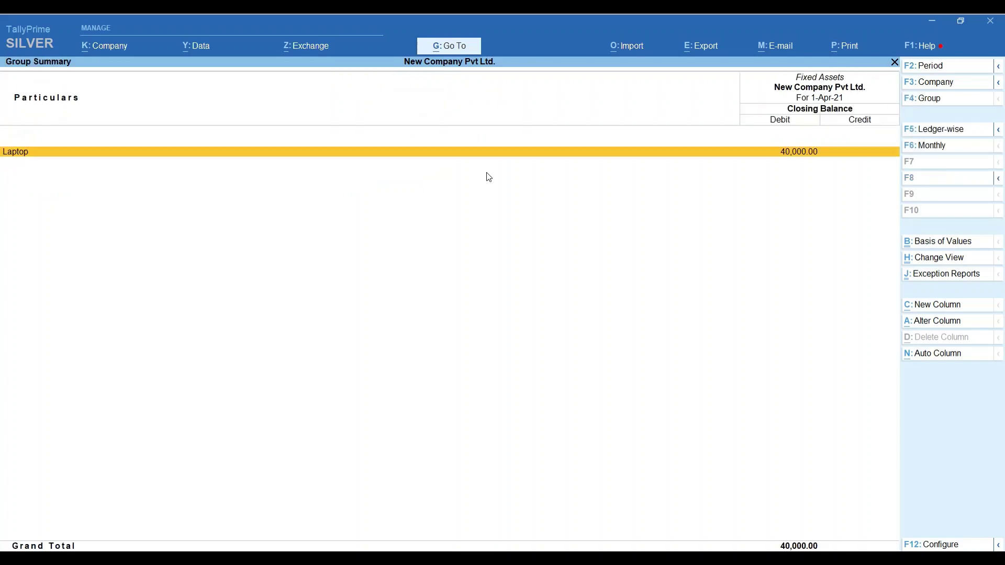
pyautogui.press('Escape')
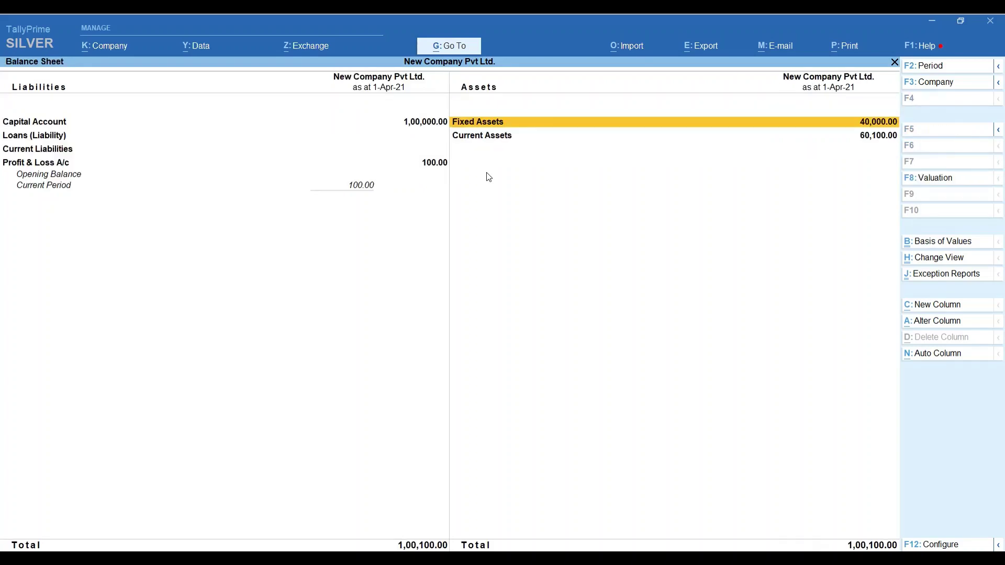
# Review the Pnb ledger's April vouchers under the Bank Accounts in Current Assets, and return to the Current Assets summary.
pyautogui.press('Down')
pyautogui.press('Return')
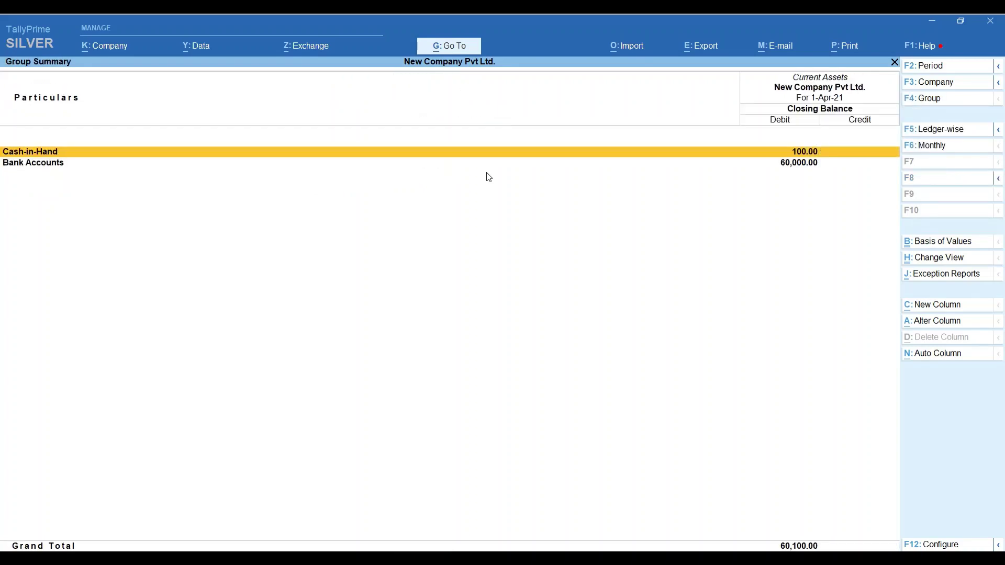
pyautogui.press('Down')
pyautogui.press('Return')
pyautogui.press('Return')
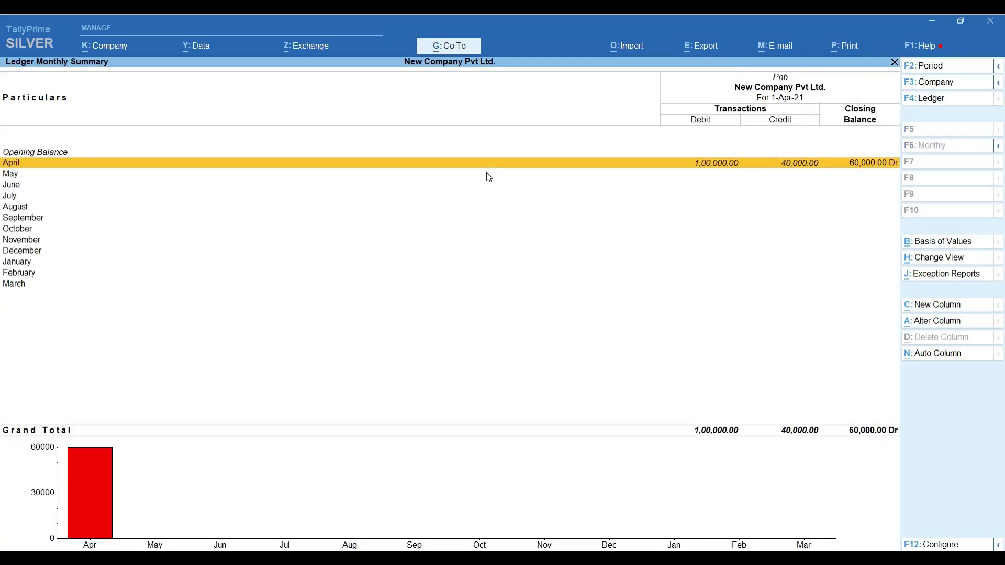
pyautogui.press('Return')
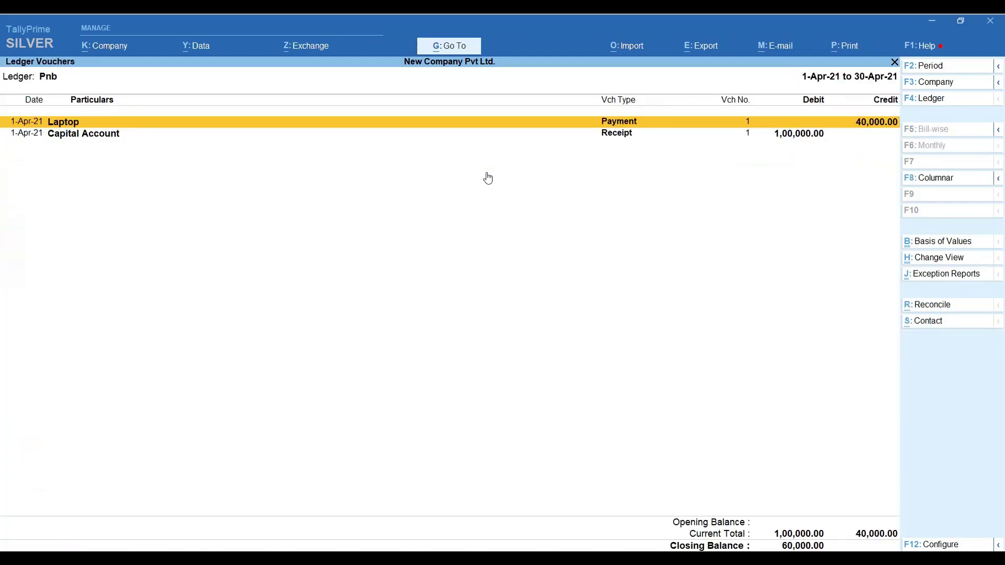
pyautogui.press('Down')
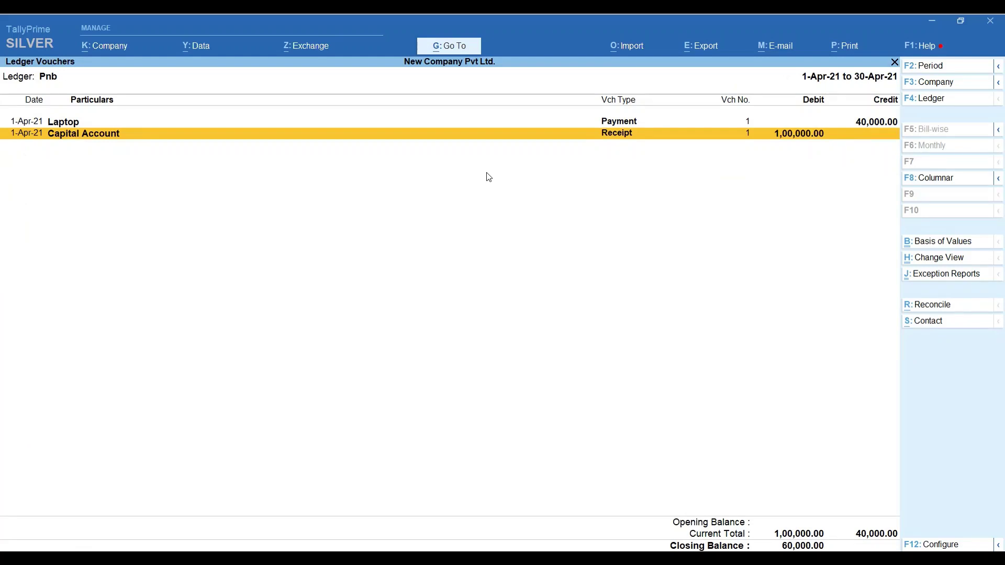
pyautogui.press('Up')
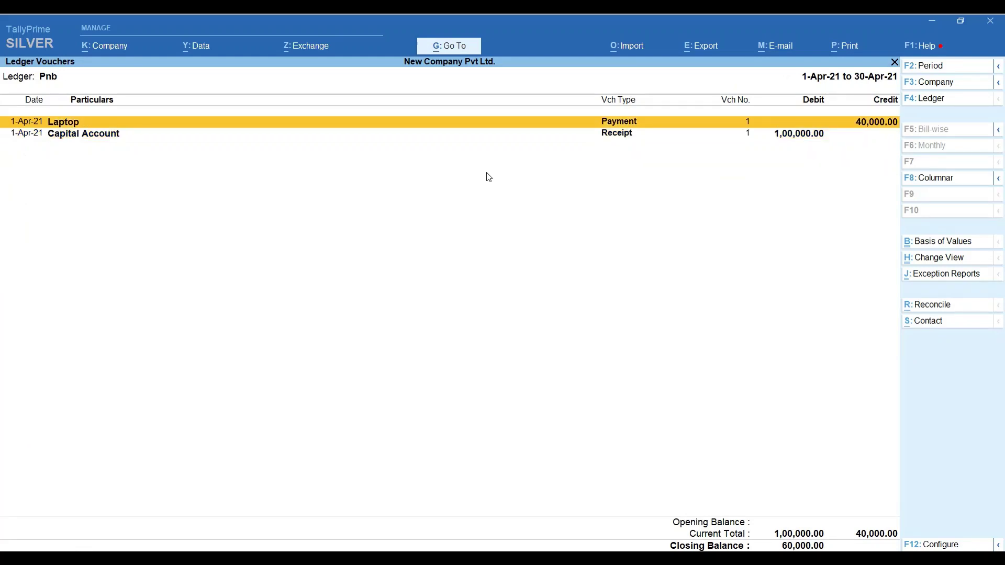
pyautogui.press('Escape')
pyautogui.press('Escape')
pyautogui.press('Escape')
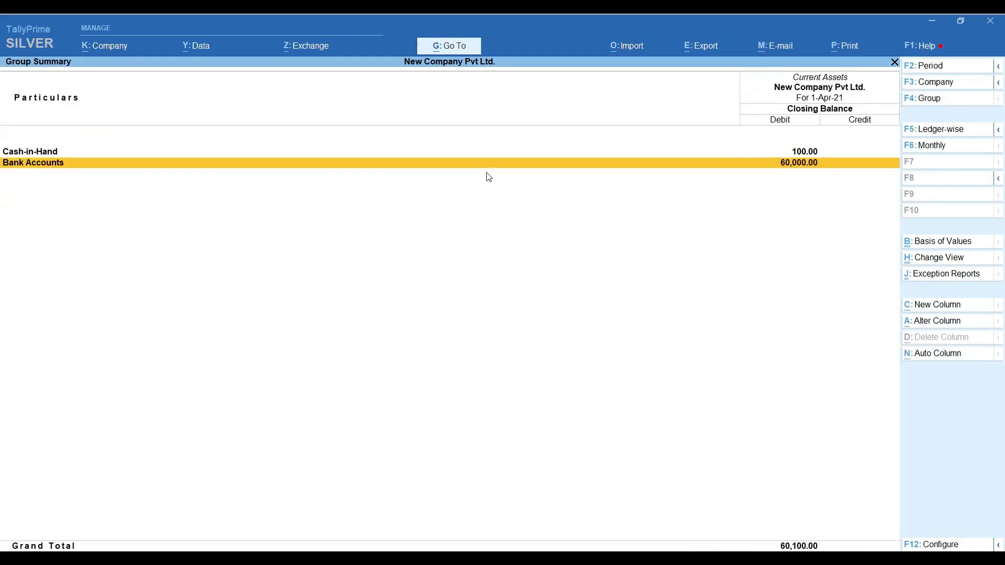
# Open the Staff Welfare Expenses receipt for alteration from the Cash ledger's April vouchers under Cash-in-Hand.
pyautogui.press('Up')
pyautogui.press('Return')
pyautogui.press('Return')
pyautogui.press('Return')
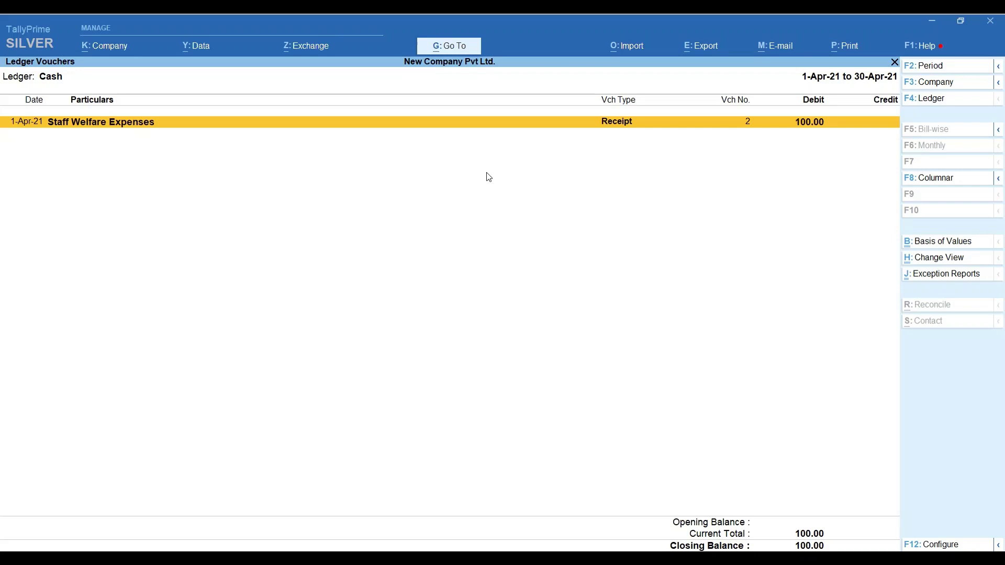
pyautogui.press('Return')
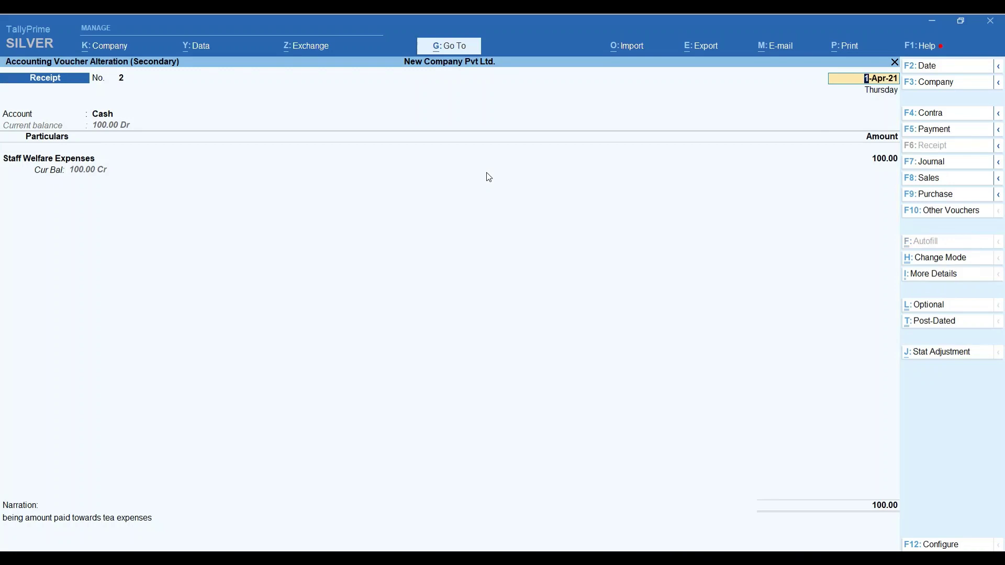
# Convert the Staff Welfare Expenses receipt into a Payment voucher, keep its account, amount and narration, and save it.
pyautogui.press('Return')
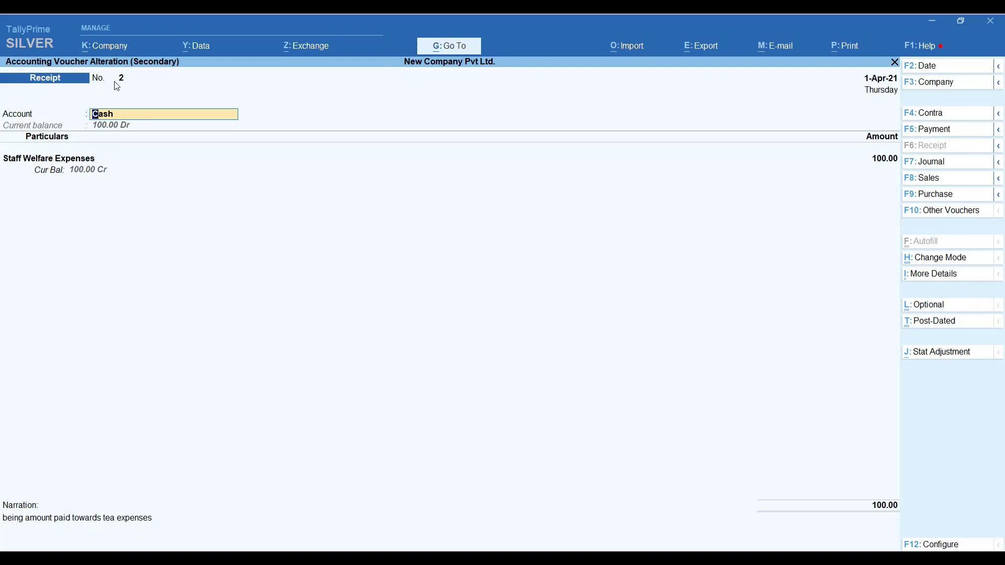
pyautogui.click(946, 135)
pyautogui.press('Return')
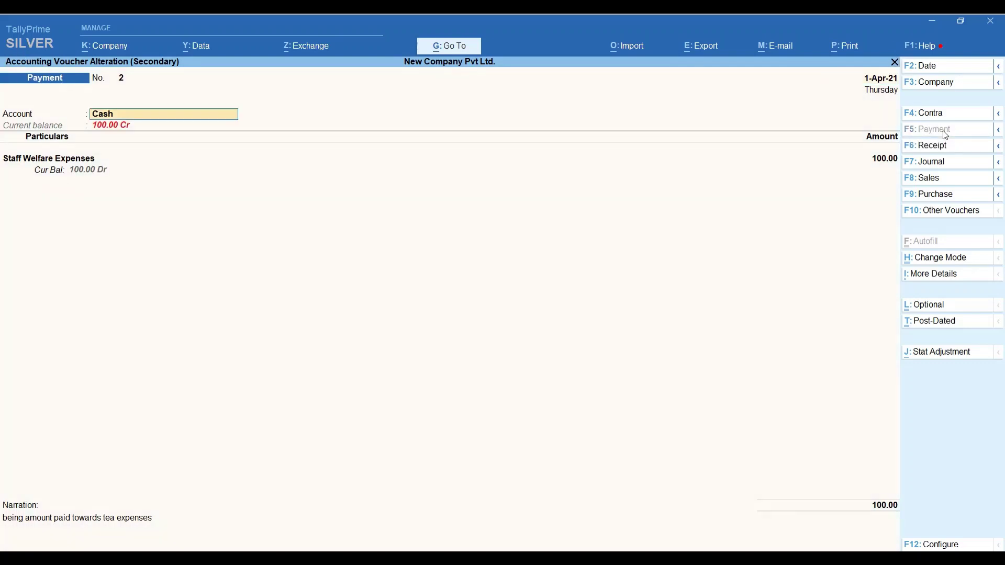
pyautogui.press('Return')
pyautogui.press('Return')
pyautogui.press('Return')
pyautogui.press('Return')
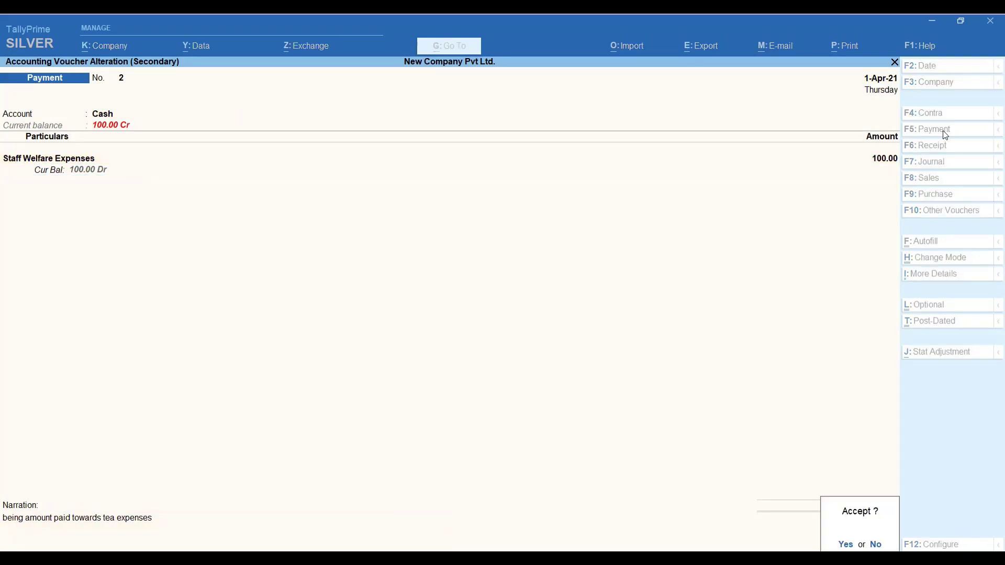
pyautogui.press('Return')
# Return to the balance sheet and examine the Profit & Loss A/c down to its Indirect Expenses ledgers.
pyautogui.press('Escape')
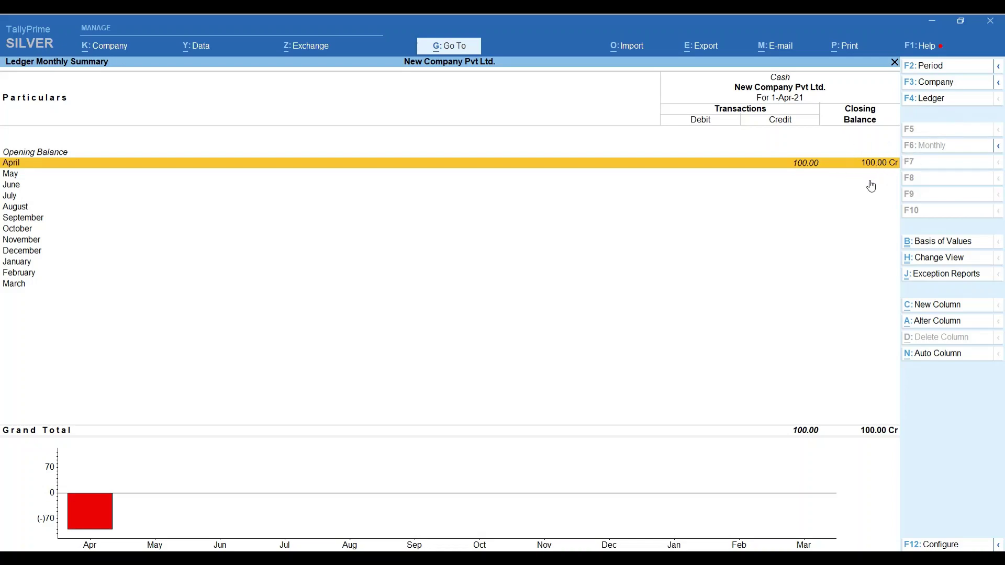
pyautogui.press('Escape')
pyautogui.press('Escape')
pyautogui.press('Escape')
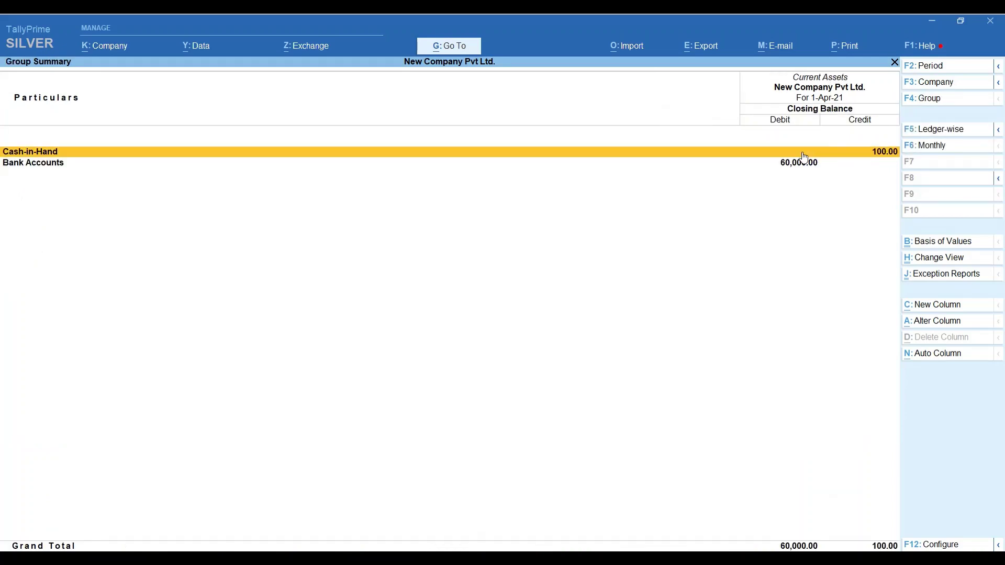
pyautogui.press('Down')
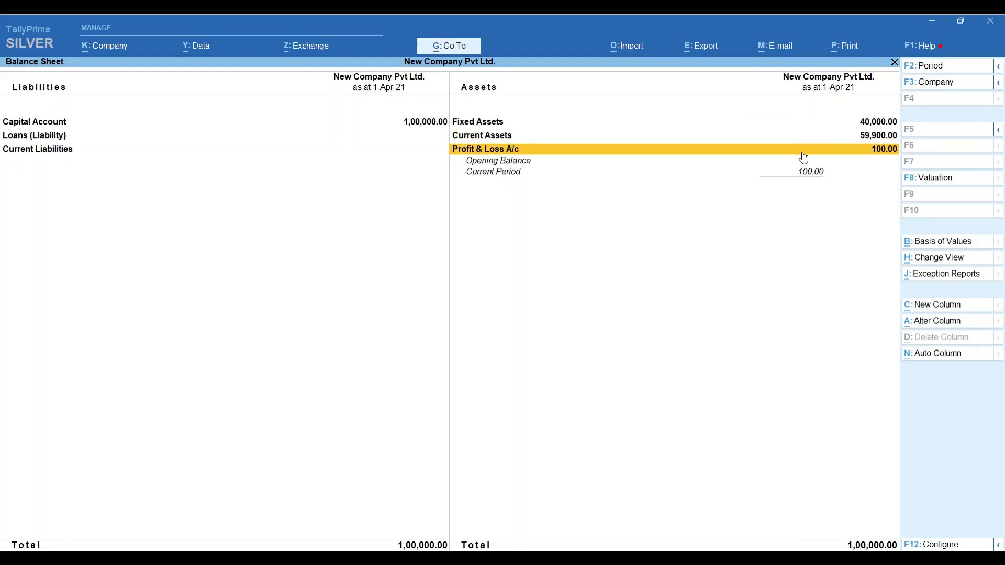
pyautogui.press('Return')
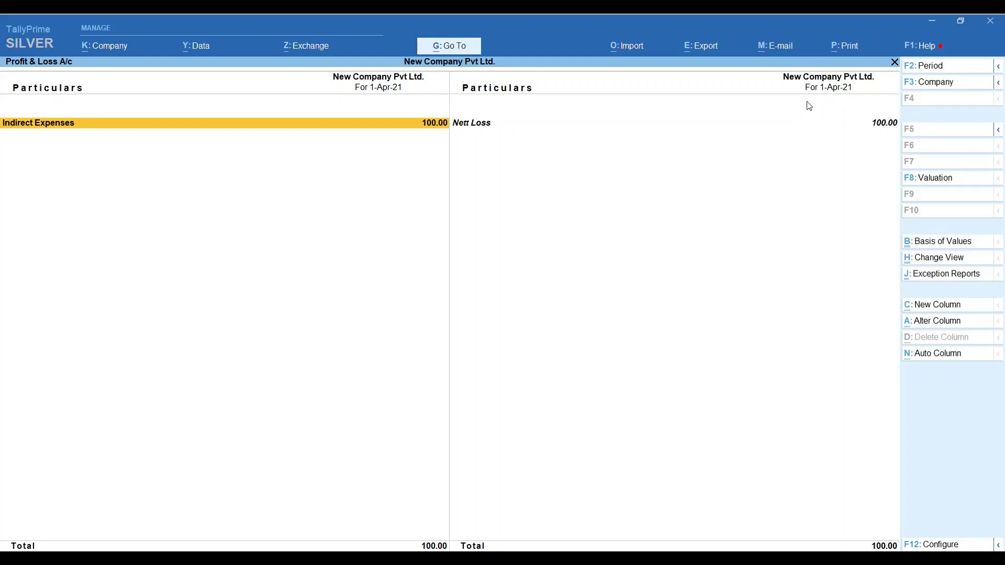
pyautogui.press('Return')
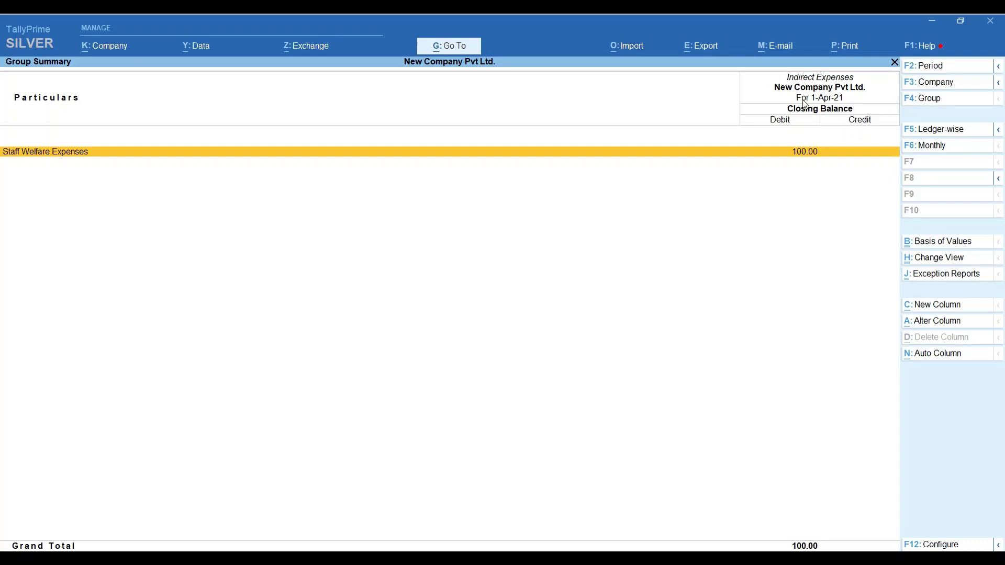
# Check the report period without changing it, and leave the reports for the Gateway of Tally without quitting.
pyautogui.click(926, 69)
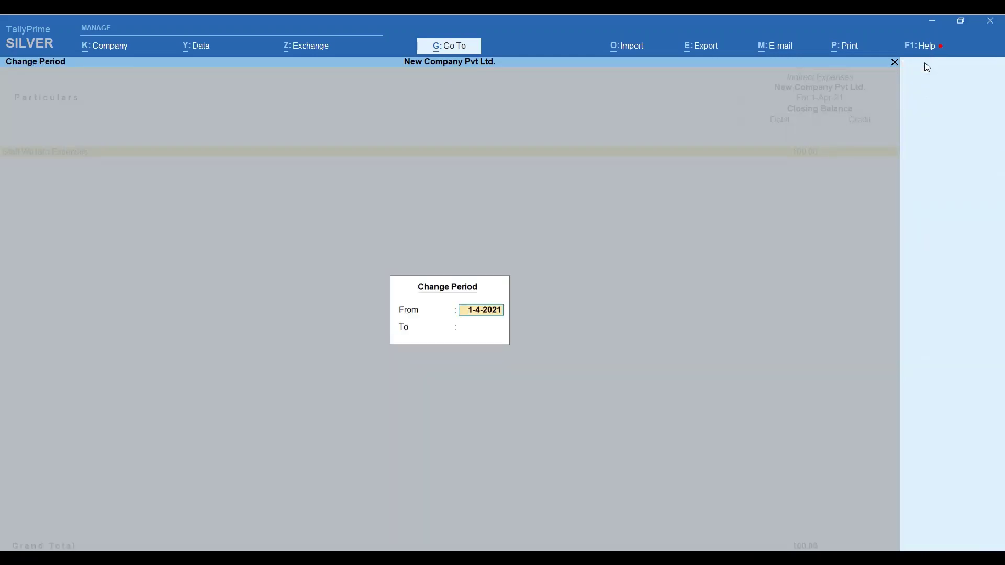
pyautogui.press('Return')
pyautogui.press('Return')
pyautogui.press('Escape')
pyautogui.press('Escape')
pyautogui.press('Escape')
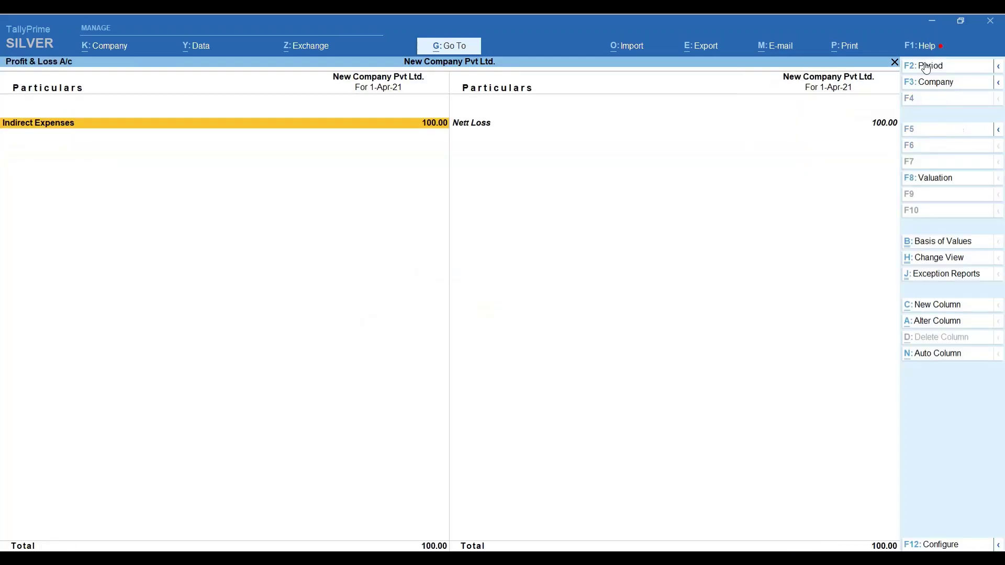
pyautogui.press('Escape')
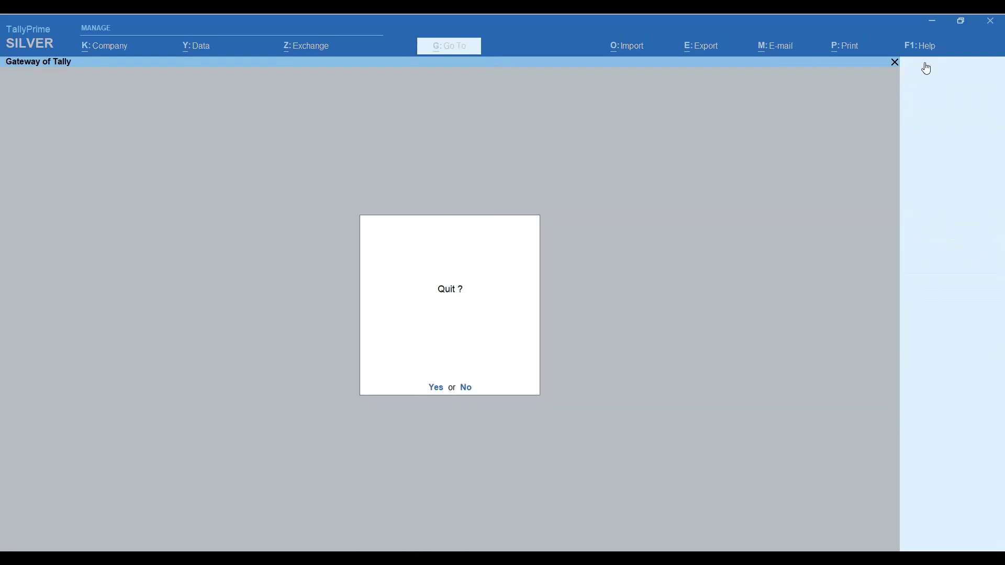
pyautogui.press('Escape')
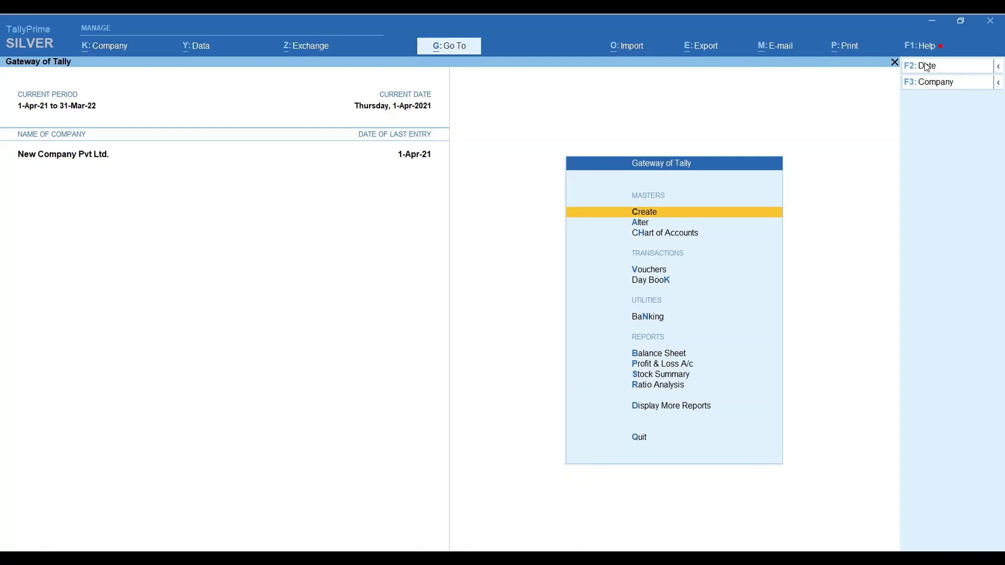
pyautogui.press('ctrl')
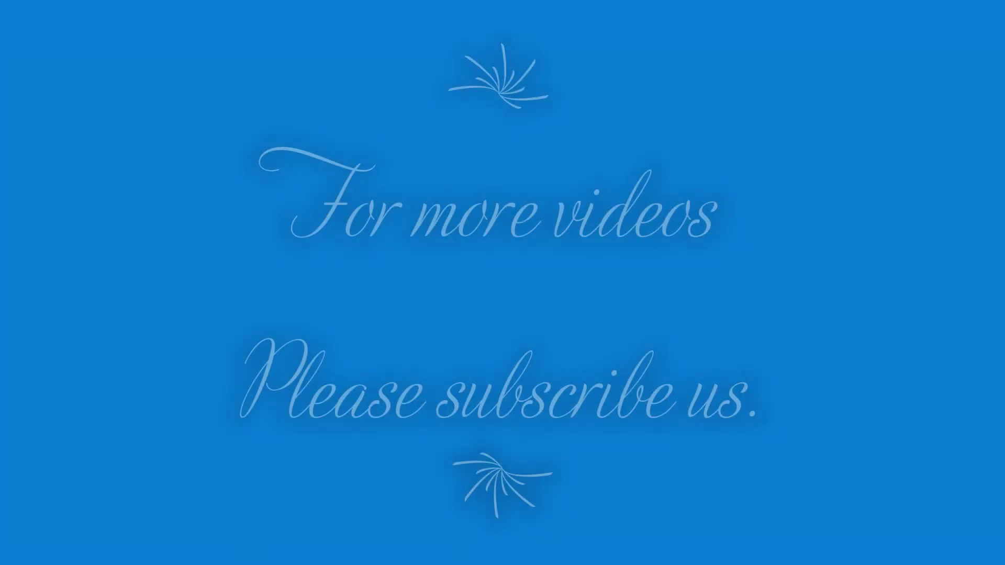